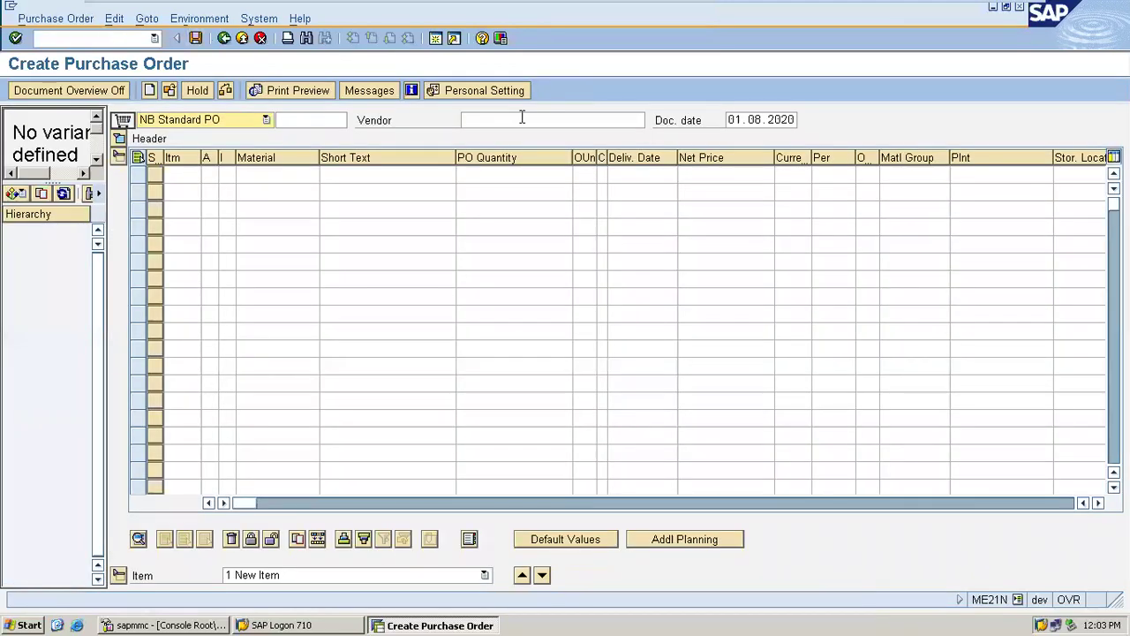
# Enter vendor 121, purchasing organization 1111 and purchasing group 000 in the standard purchase order header
pyautogui.click(521, 120)
pyautogui.write('121')
pyautogui.press('Return')
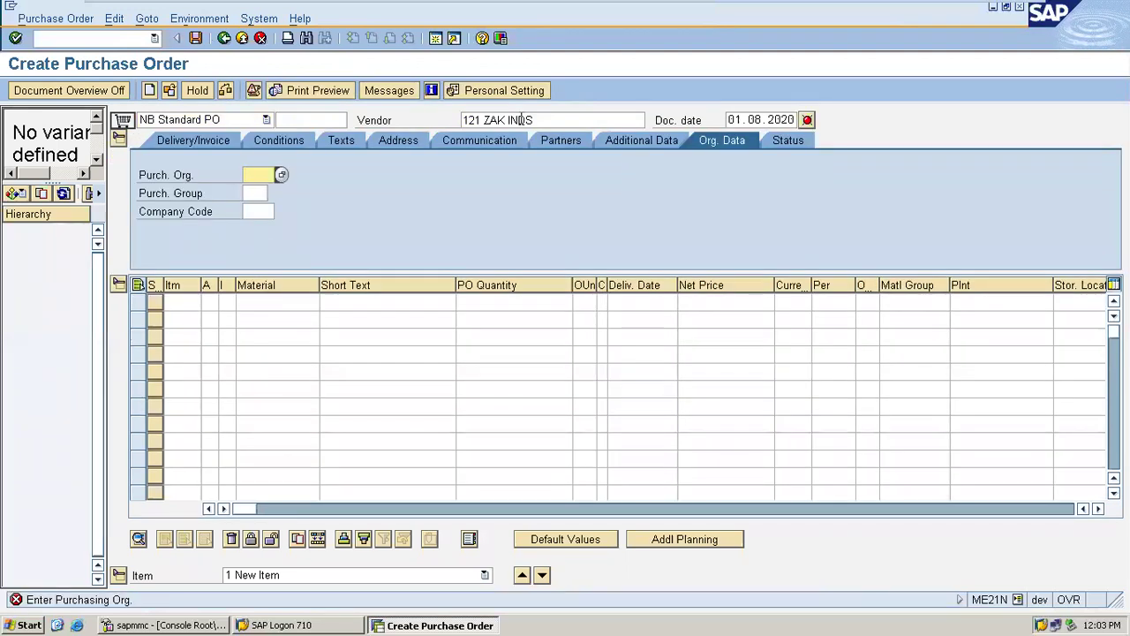
pyautogui.write('1111')
pyautogui.press('Return')
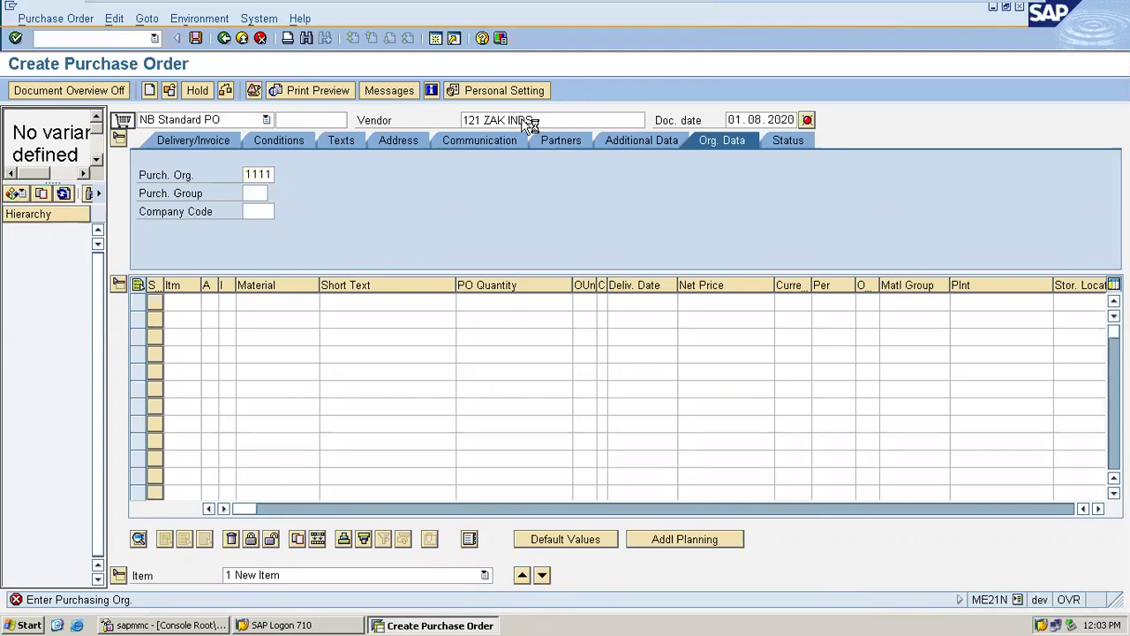
pyautogui.write('000')
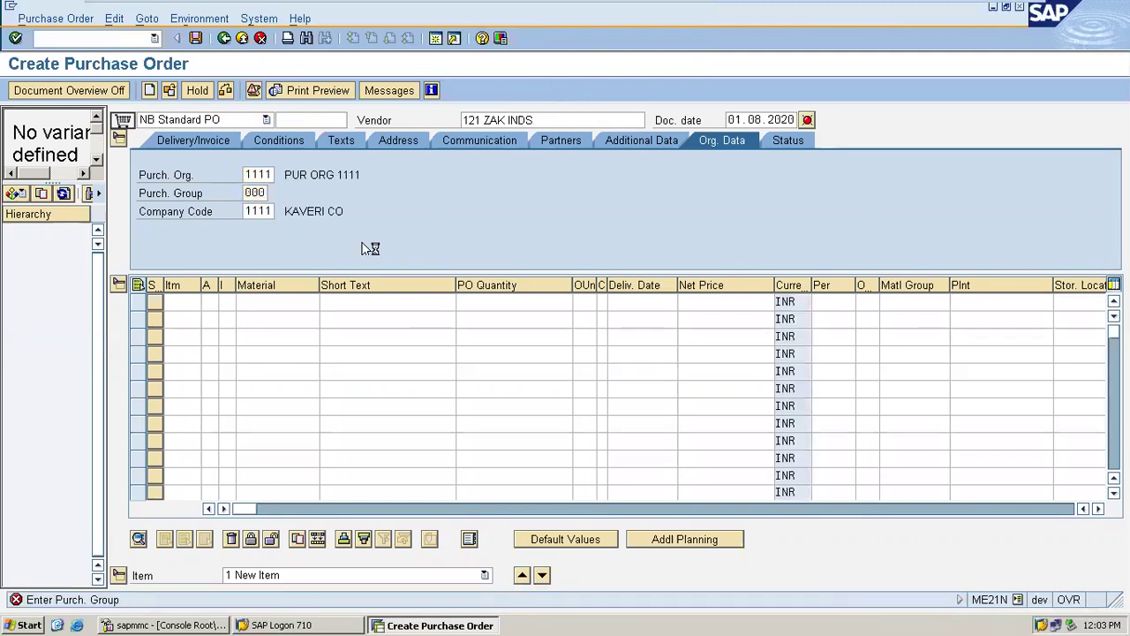
pyautogui.press('Return')
# Add material 1447 as the first order item and assign it to plant 1111
pyautogui.click(291, 302)
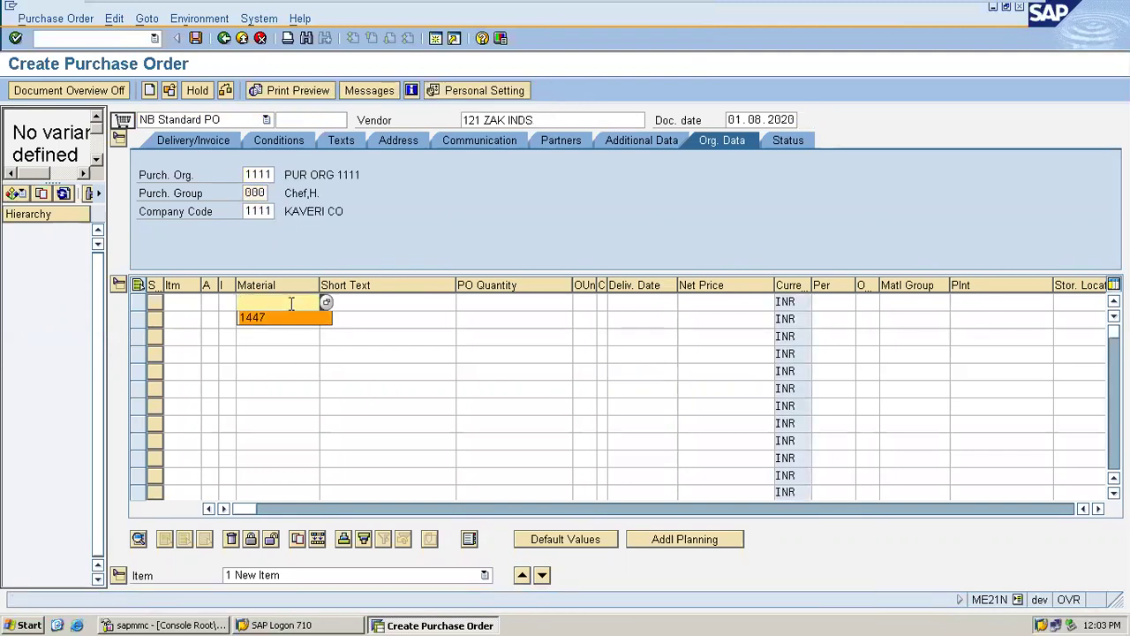
pyautogui.click(294, 314)
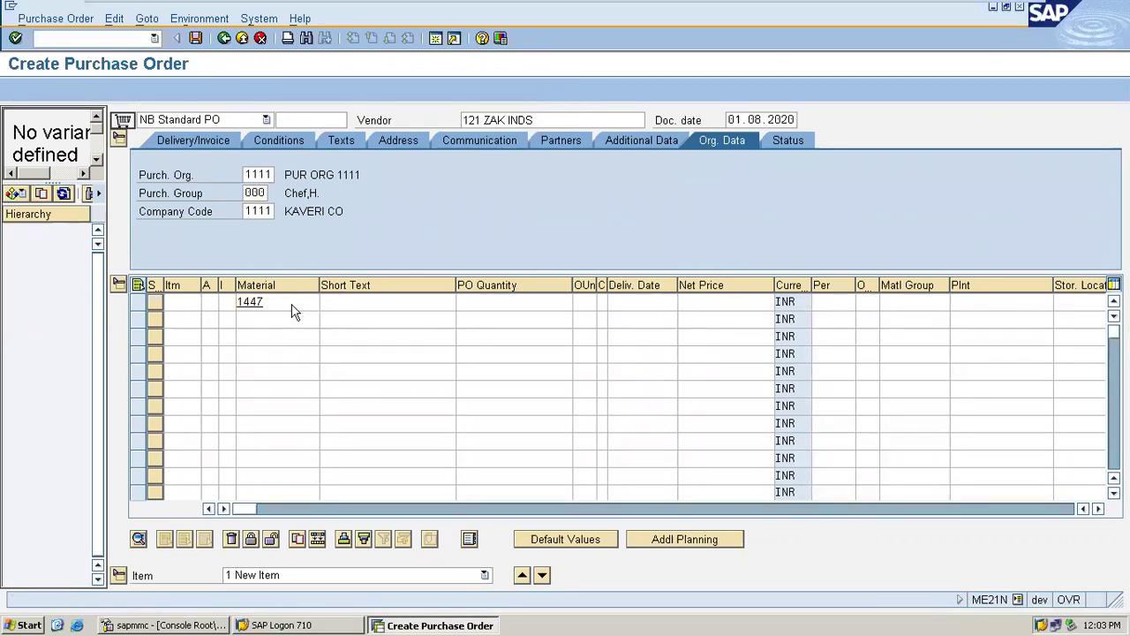
pyautogui.write('1')
pyautogui.press('Down')
pyautogui.press('Return')
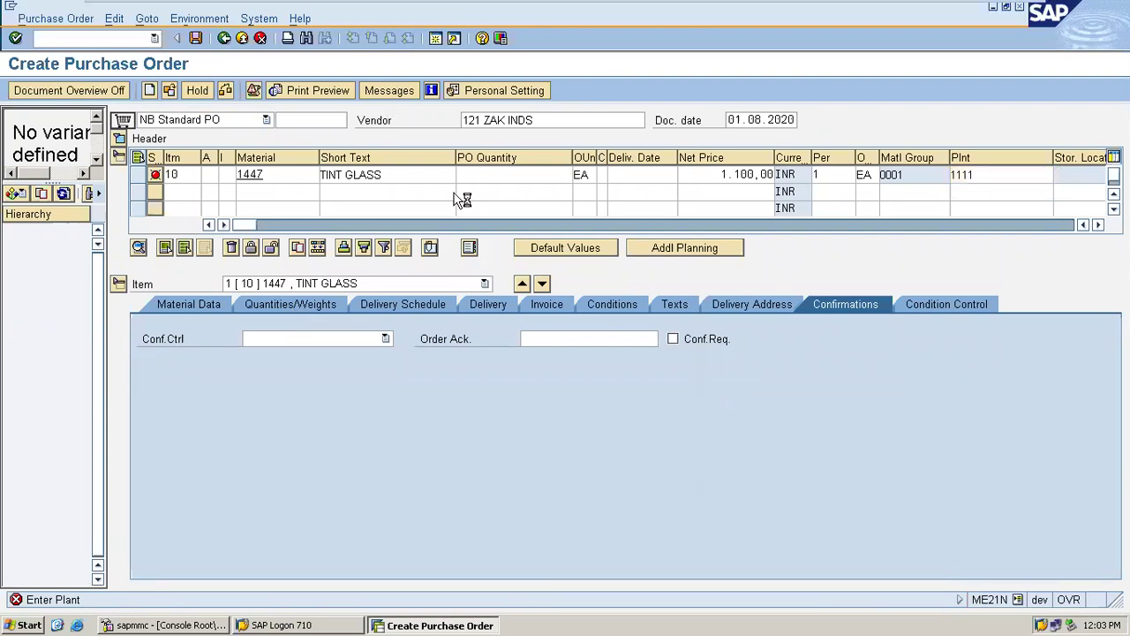
# Set the TINT GLASS item's order quantity to 6 and its storage location to 1111
pyautogui.click(491, 180)
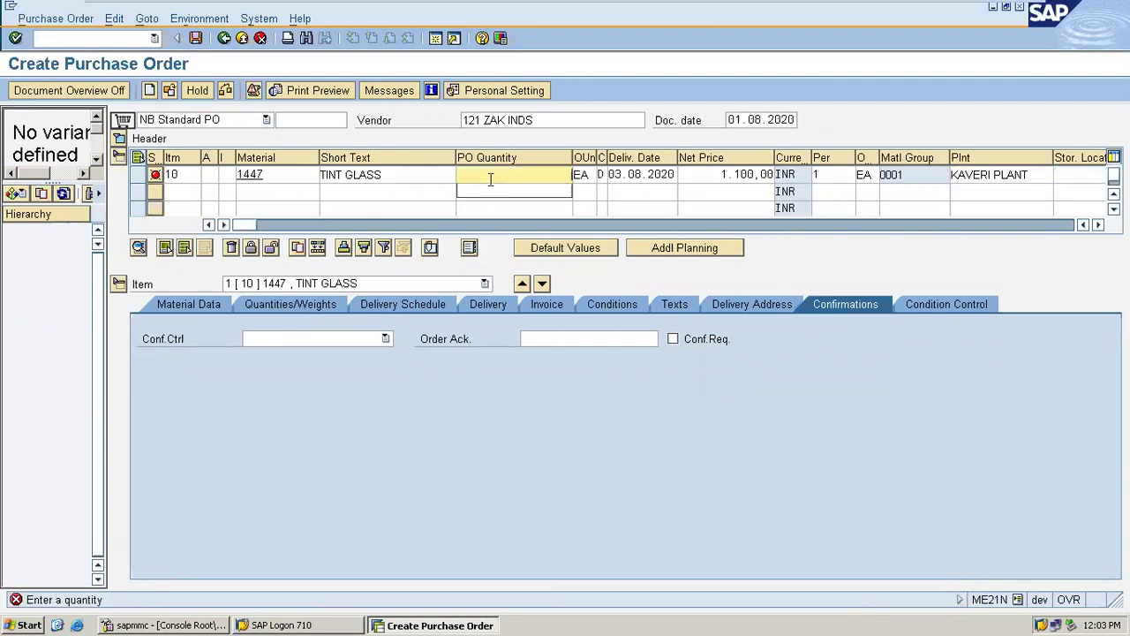
pyautogui.write('6')
pyautogui.press('Return')
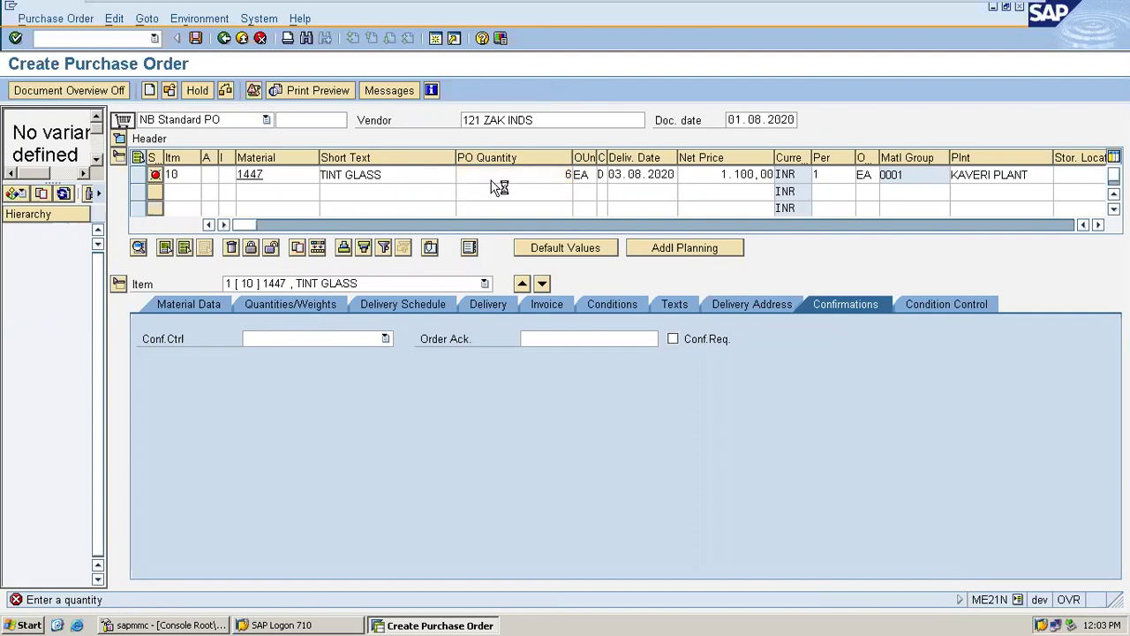
pyautogui.click(1077, 174)
pyautogui.click(1079, 189)
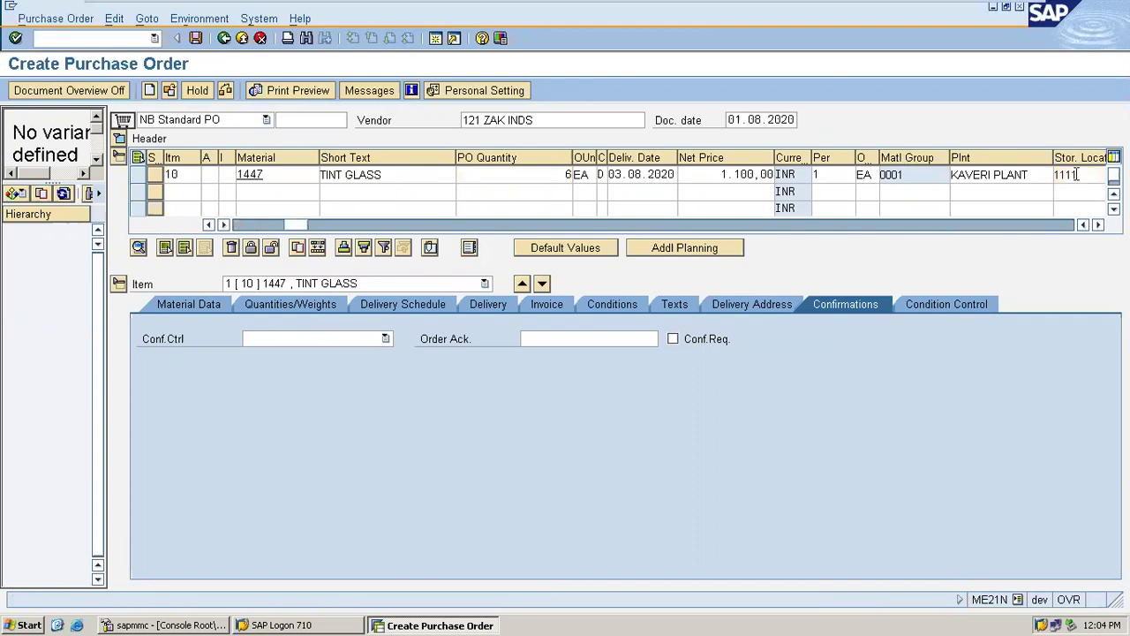
pyautogui.press('Return')
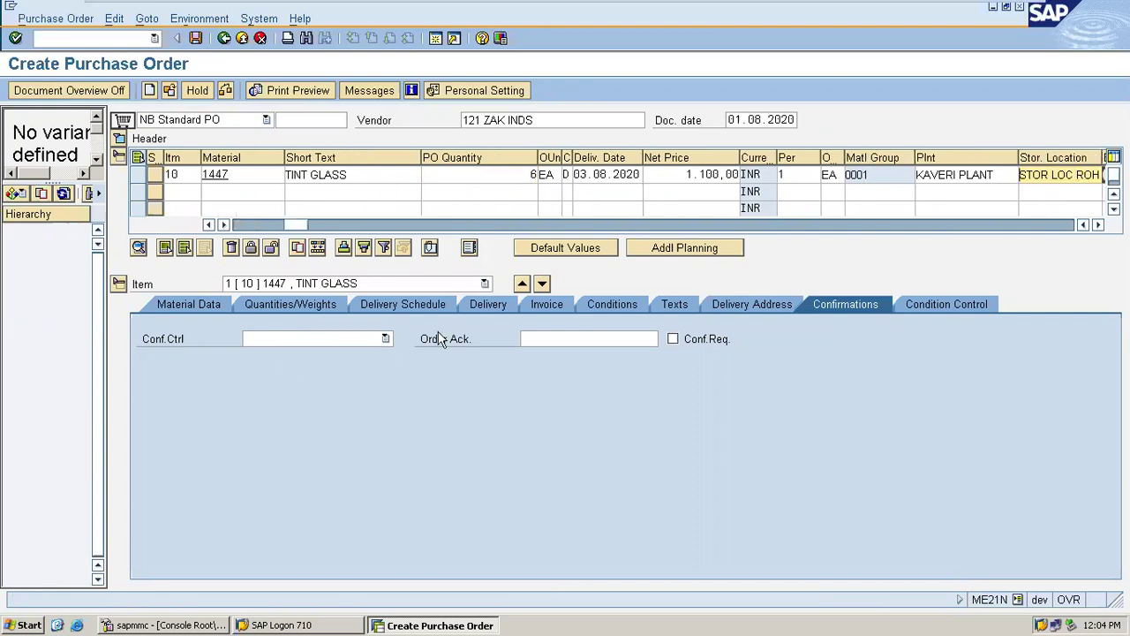
# Set the item's confirmation control to 0001 Confirmations and save the purchase order
pyautogui.click(342, 339)
pyautogui.click(335, 356)
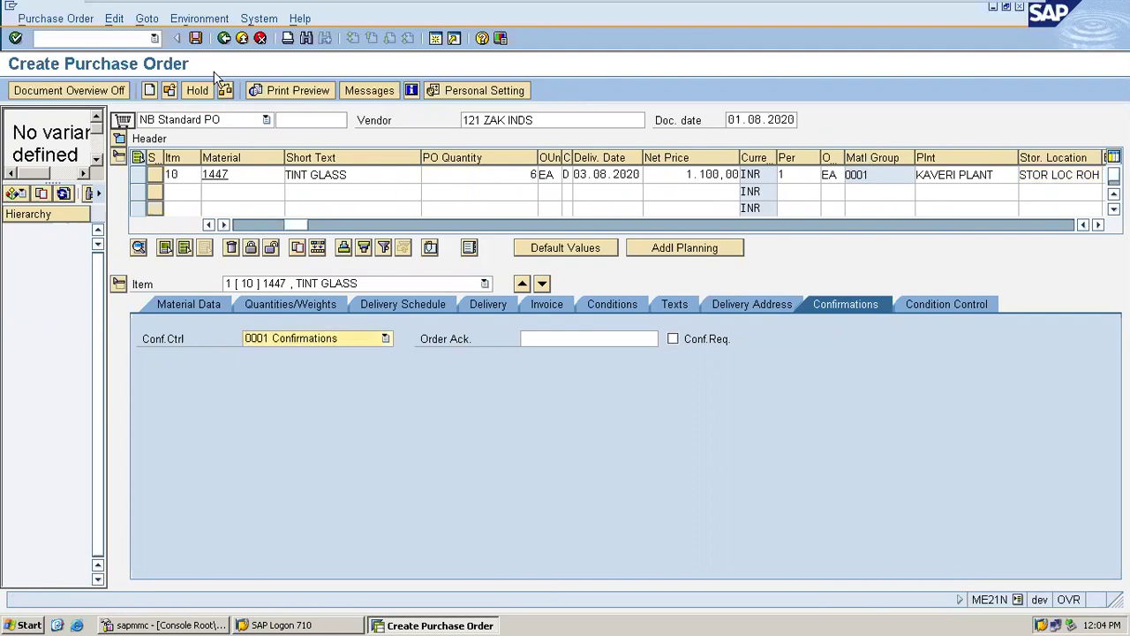
pyautogui.click(196, 40)
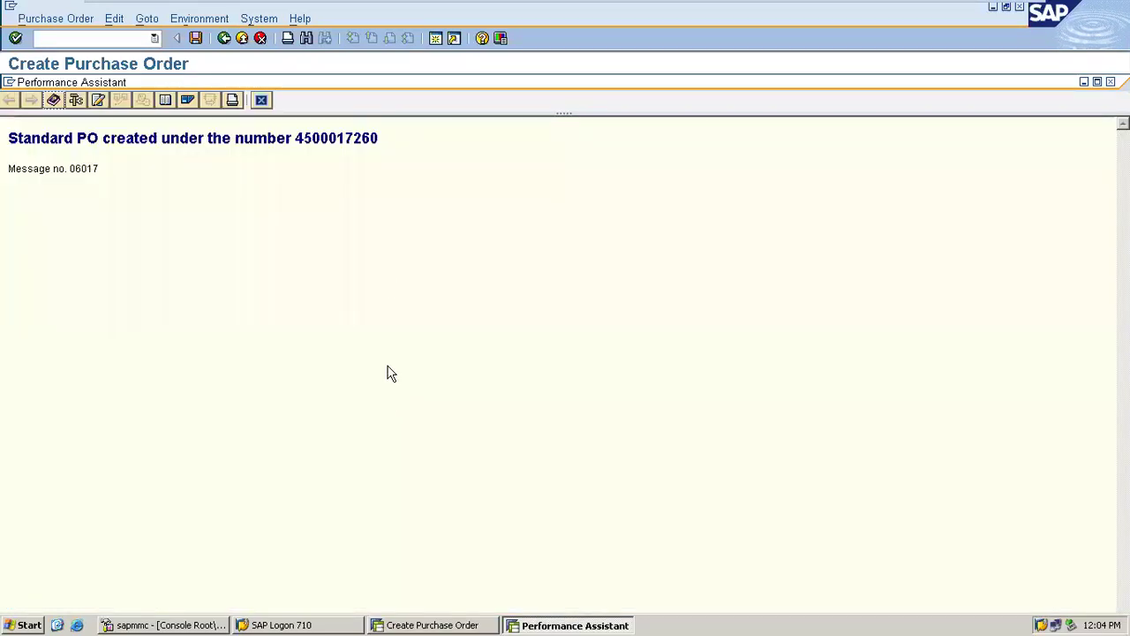
# Copy the new purchase order number from the message details and paste it into a new Notepad document
pyautogui.doubleClick(371, 139)
pyautogui.hotkey('ctrl', 'c')
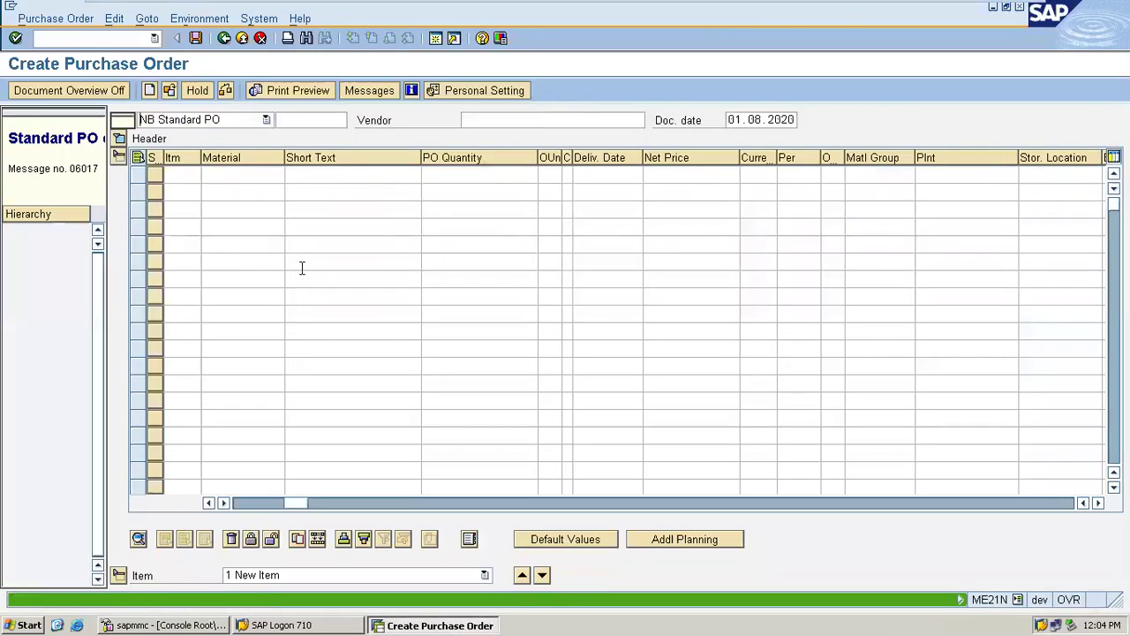
pyautogui.press('super+r')
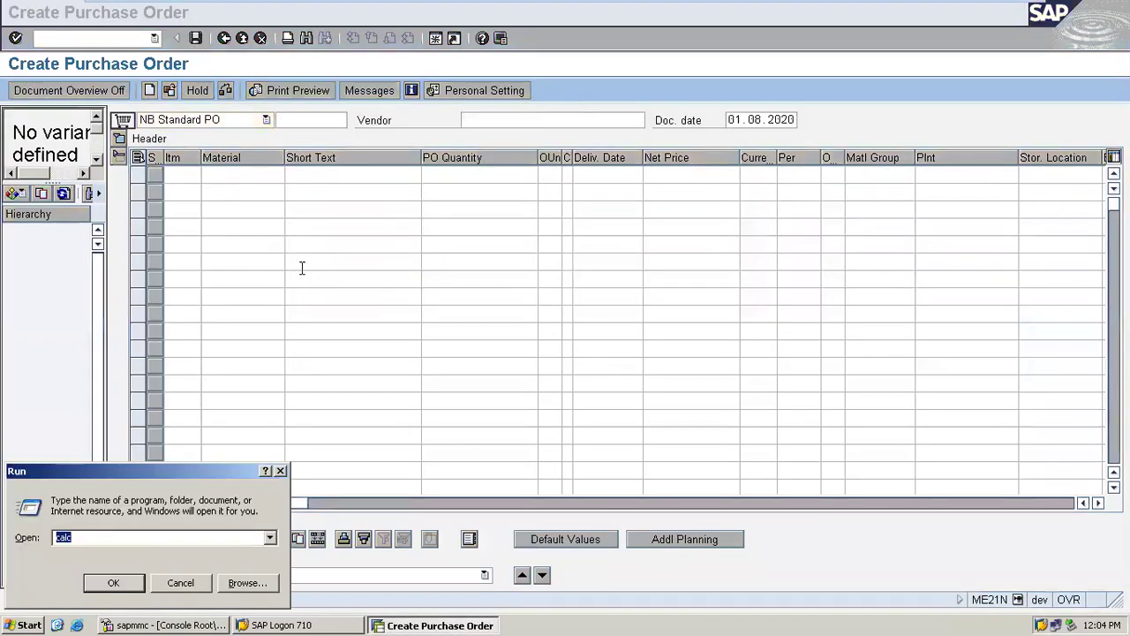
pyautogui.write('NOTEPAD')
pyautogui.press('Return')
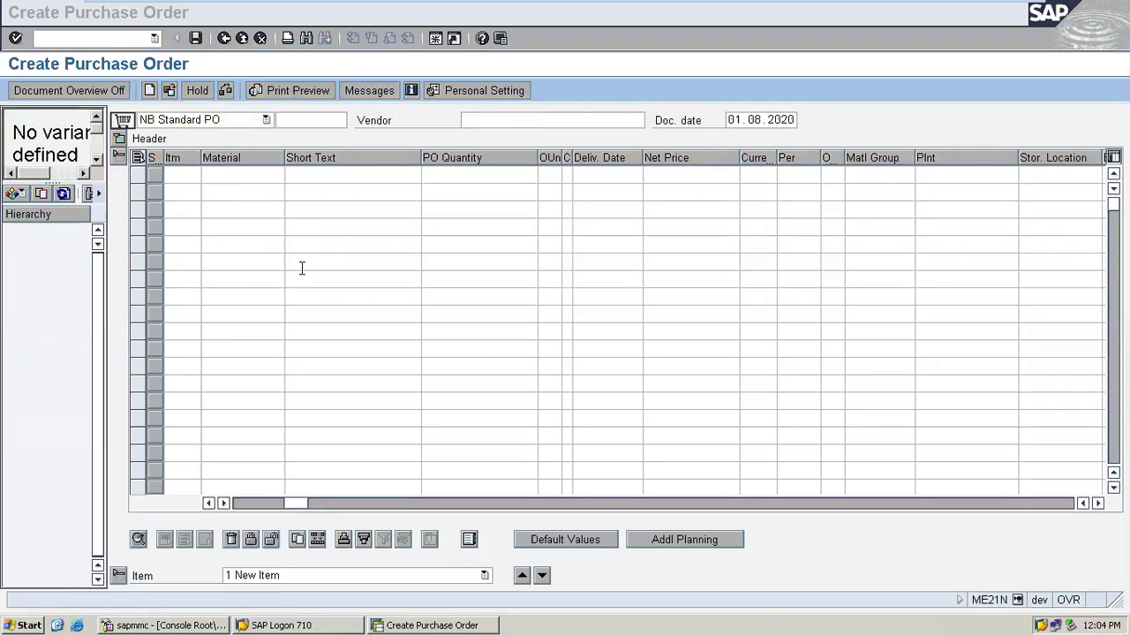
pyautogui.hotkey('ctrl', 'v')
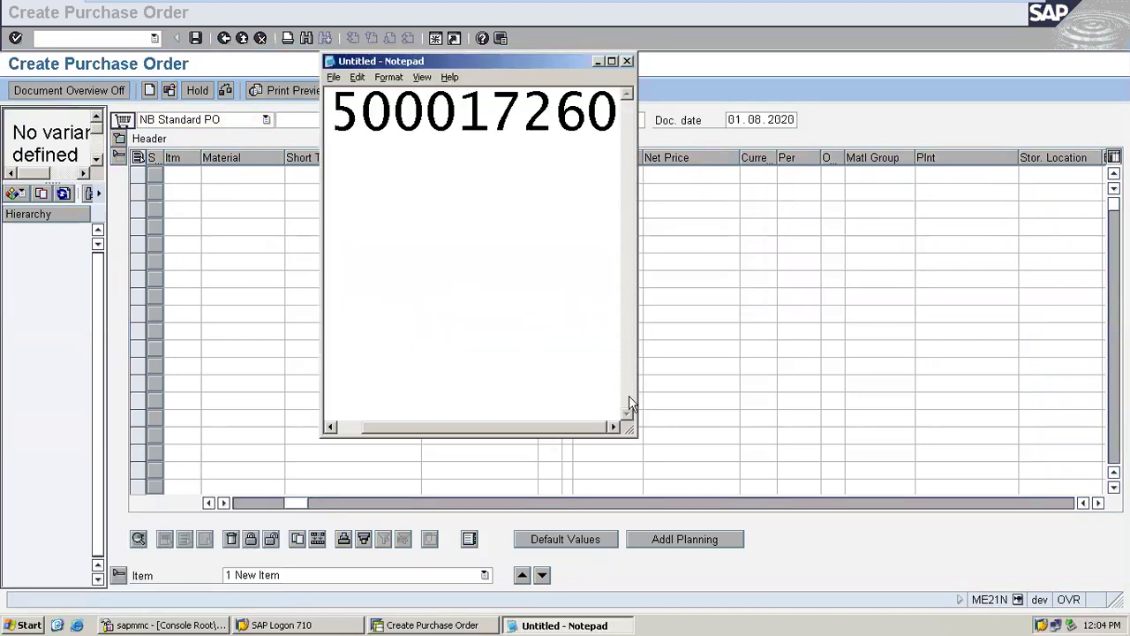
# Widen the Notepad window and put the label "PO: " in front of the pasted order number
pyautogui.moveTo(632, 428); pyautogui.dragTo(810, 436)
pyautogui.click(624, 183)
pyautogui.press('Left')
pyautogui.press('Left')
pyautogui.press('Home')
pyautogui.write('PO')
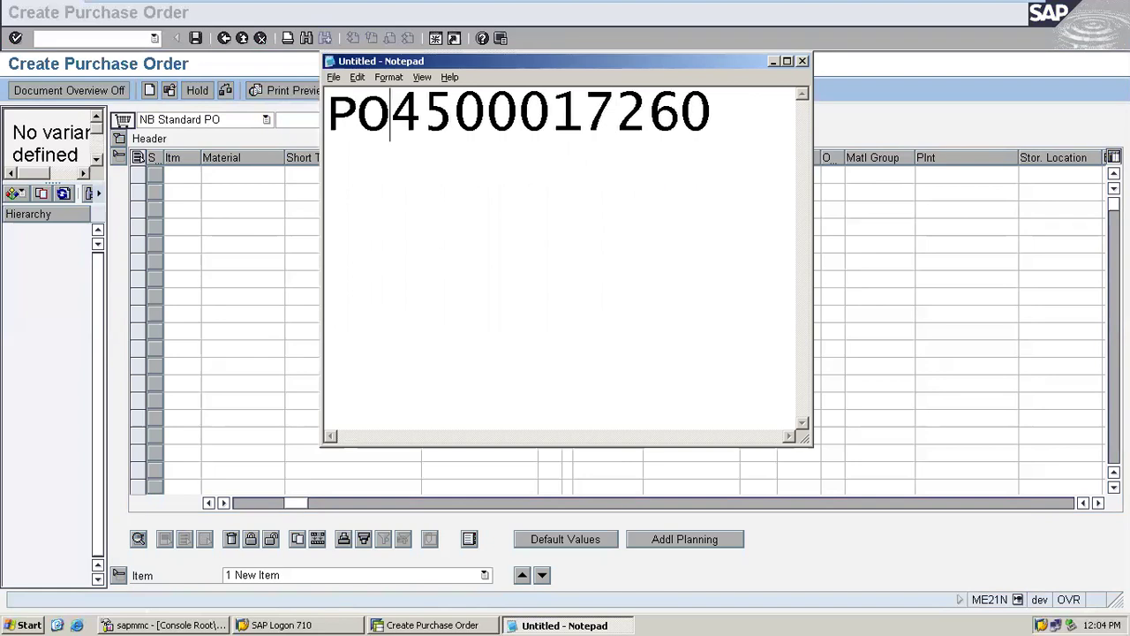
pyautogui.write(':')
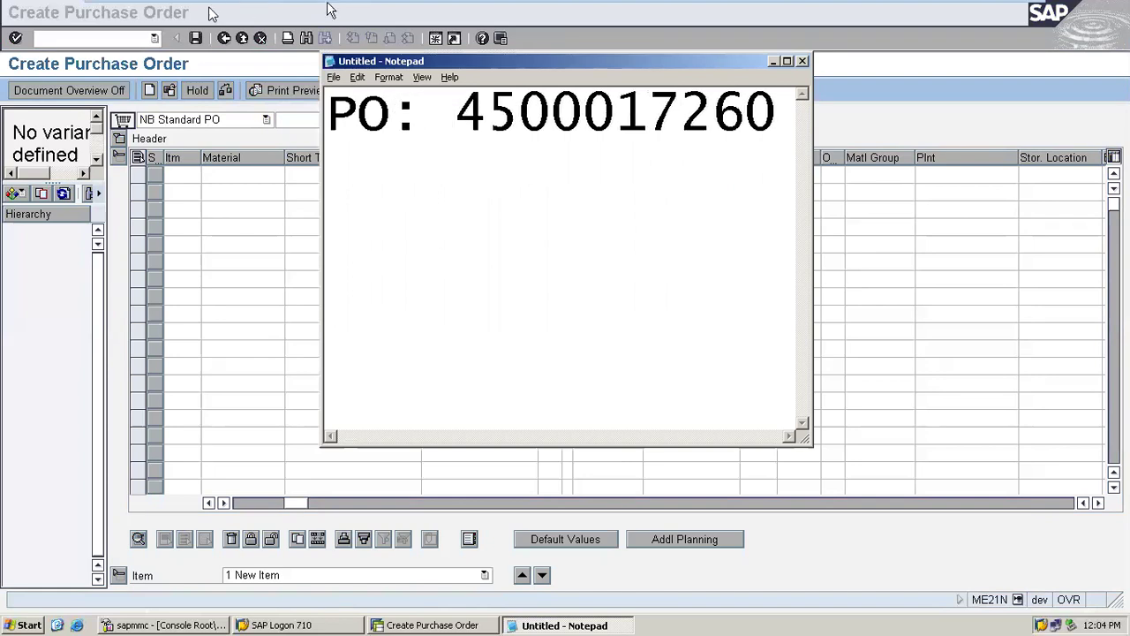
# Switch back to SAP, leave the purchase order transaction and start transaction VL31N
pyautogui.click(65, 37)
pyautogui.write('/n')
pyautogui.press('Return')
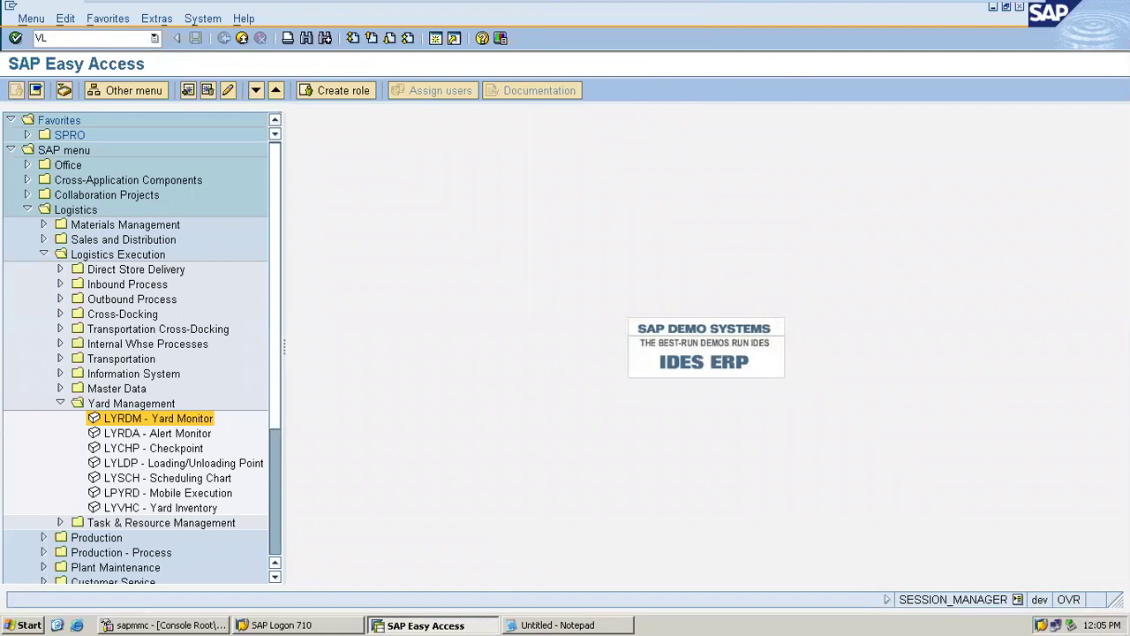
pyautogui.write('VL31N')
pyautogui.press('Return')
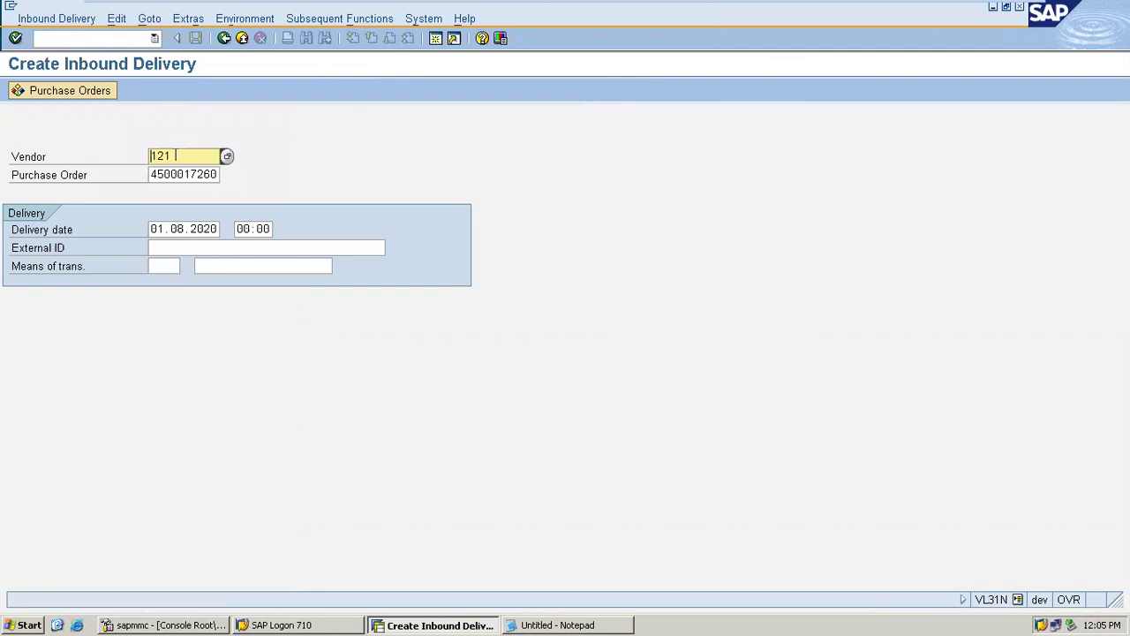
# Compare the prefilled purchase order number with the Notepad note and proceed to the inbound delivery overview for vendor 121
pyautogui.click(181, 174)
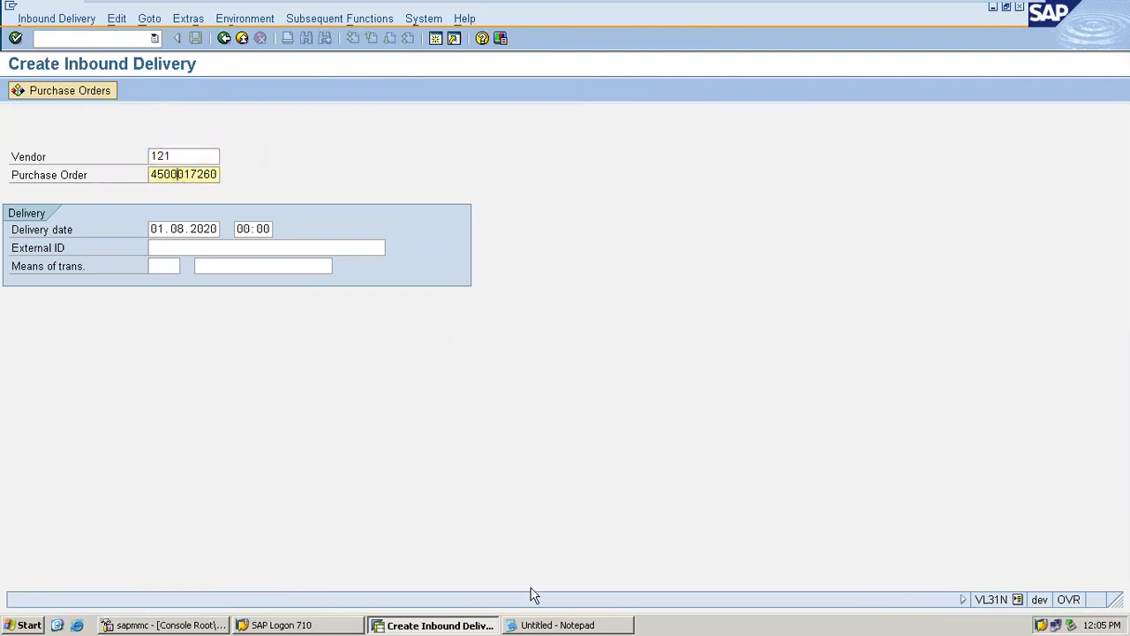
pyautogui.click(555, 627)
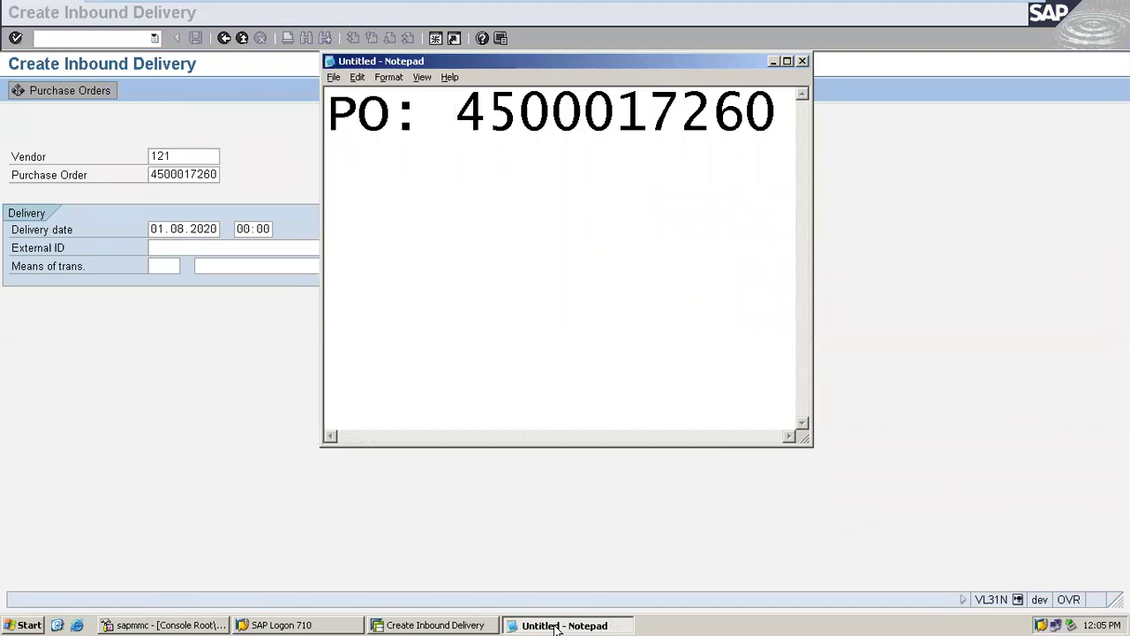
pyautogui.click(555, 627)
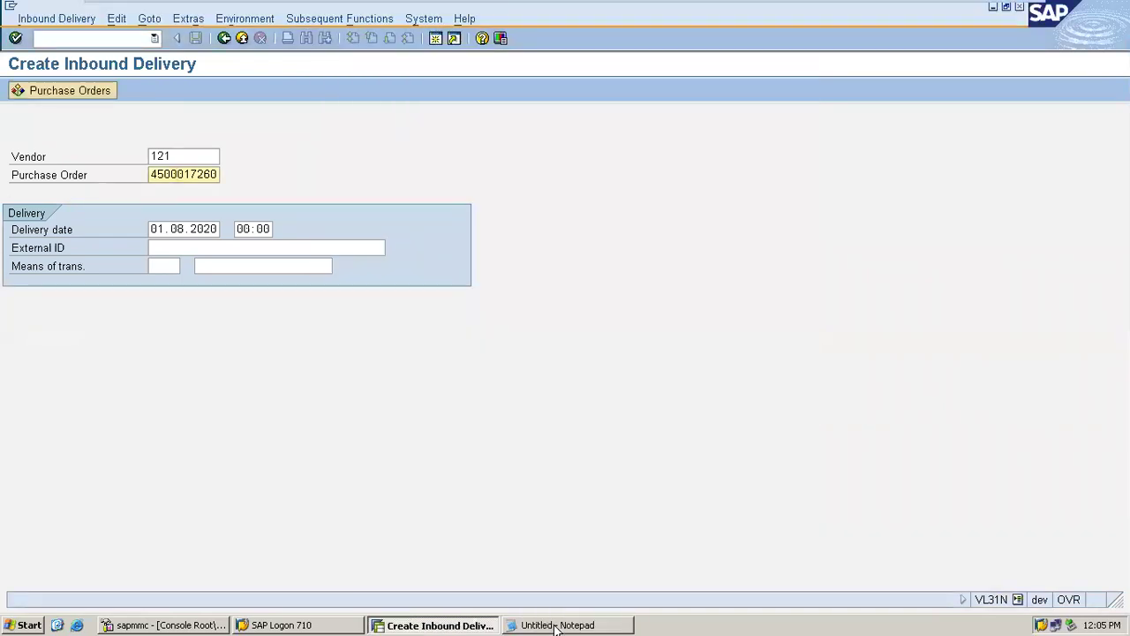
pyautogui.press('Return')
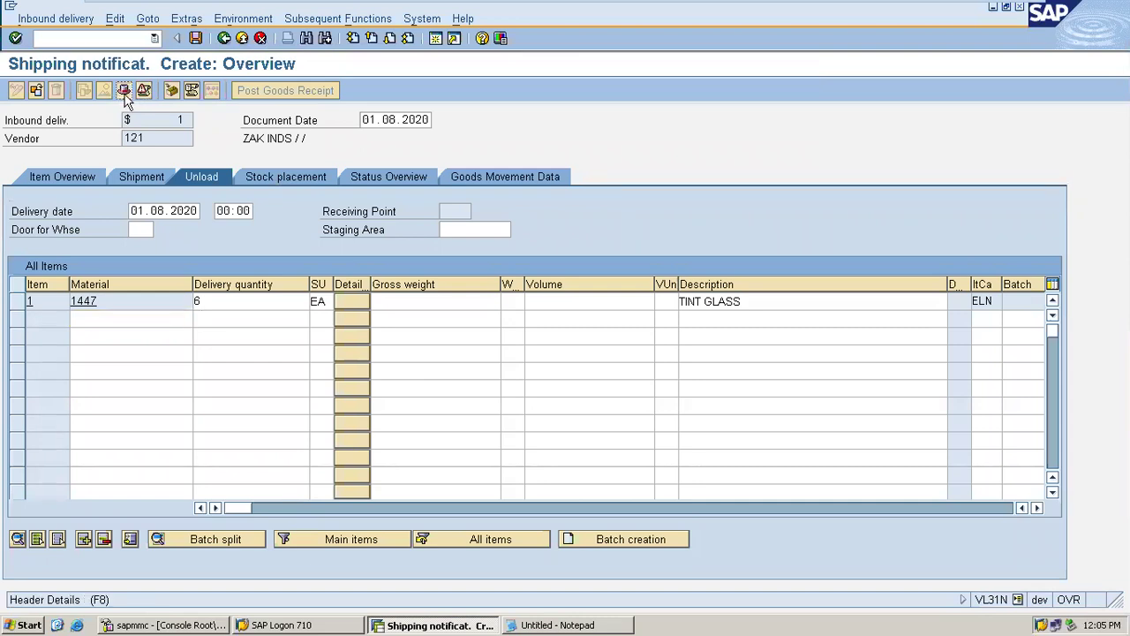
# In the inbound delivery's header unloading data, set the warehouse door to DD1 and the staging area to STA1
pyautogui.click(124, 96)
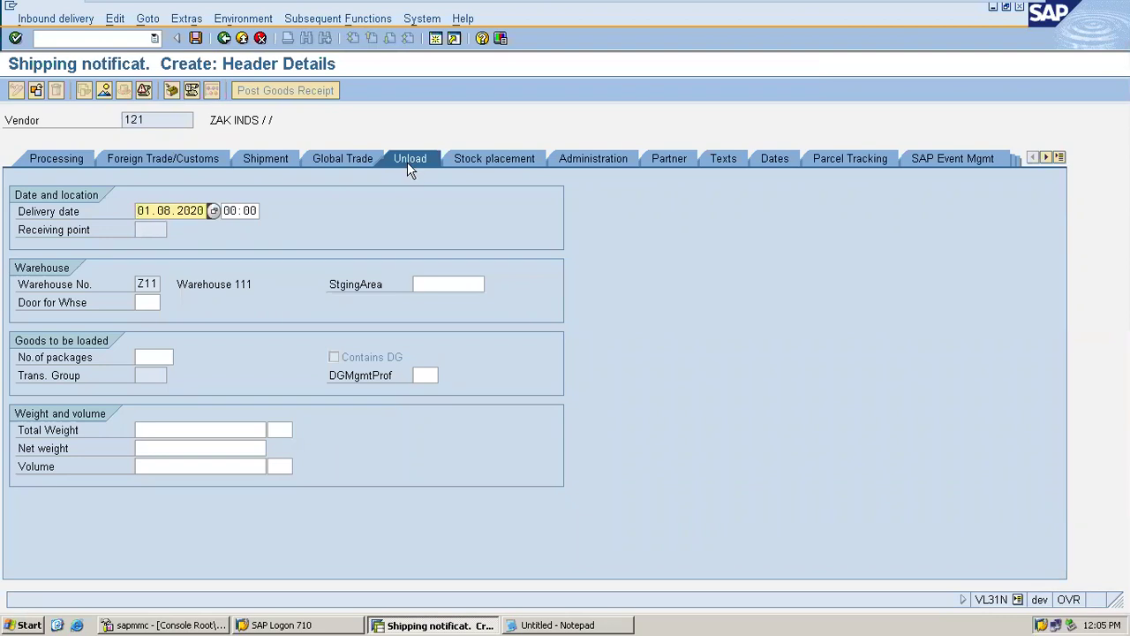
pyautogui.click(143, 304)
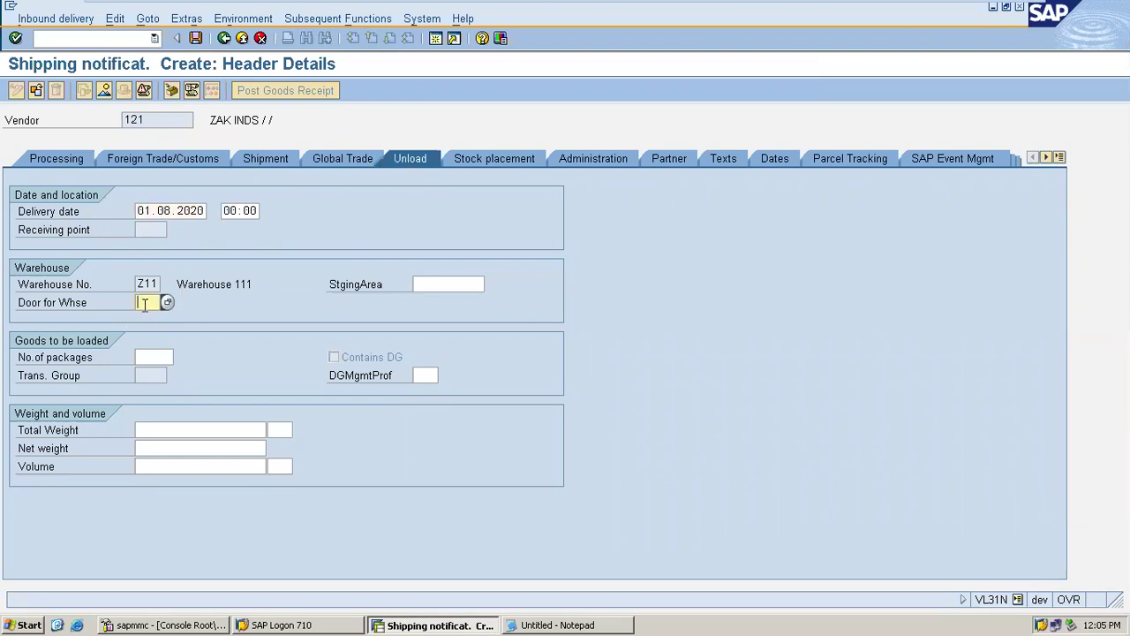
pyautogui.click(167, 304)
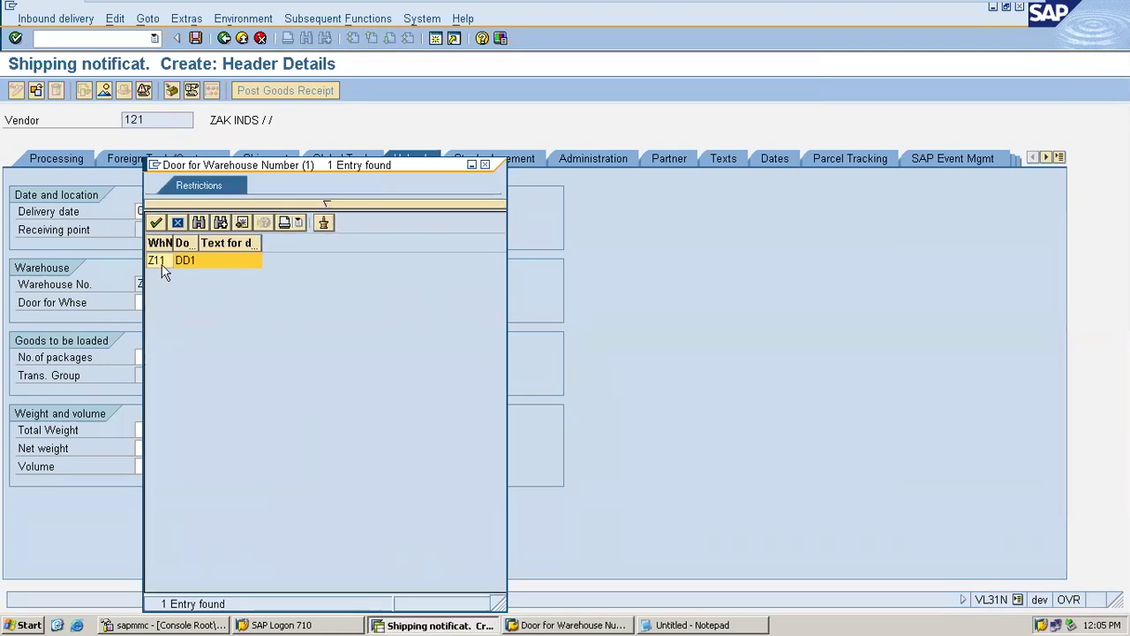
pyautogui.doubleClick(161, 259)
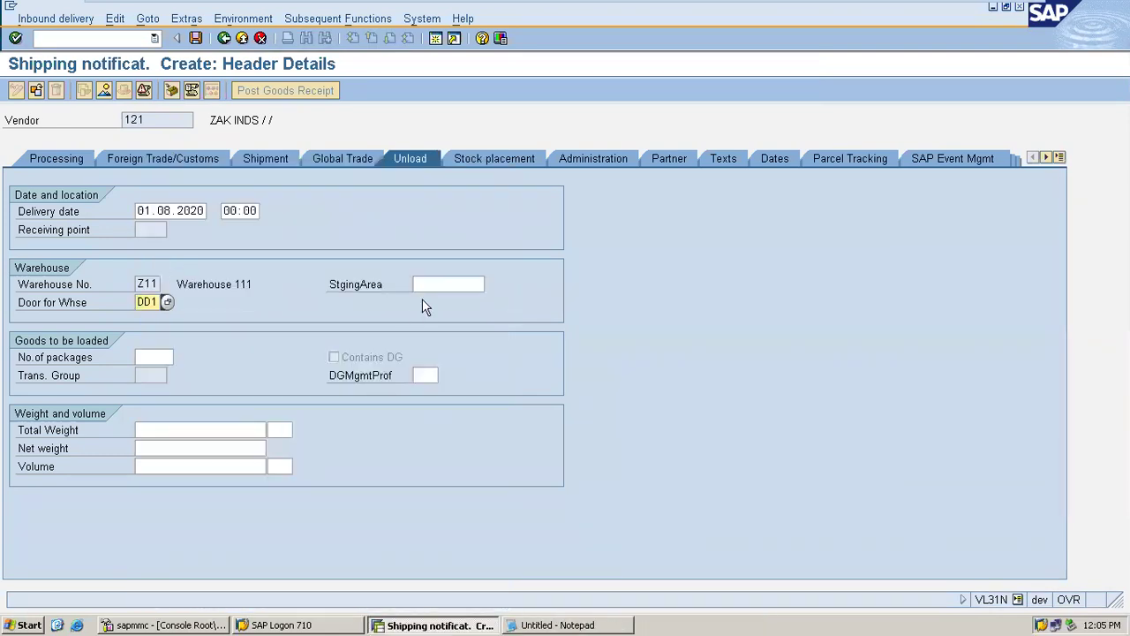
pyautogui.click(441, 284)
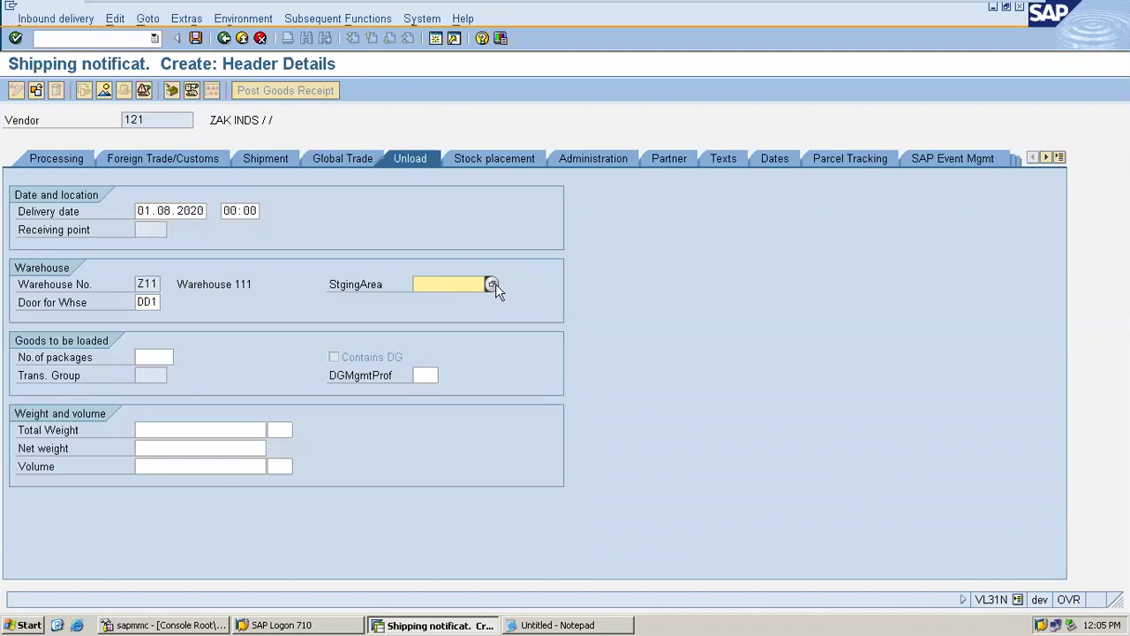
pyautogui.click(494, 285)
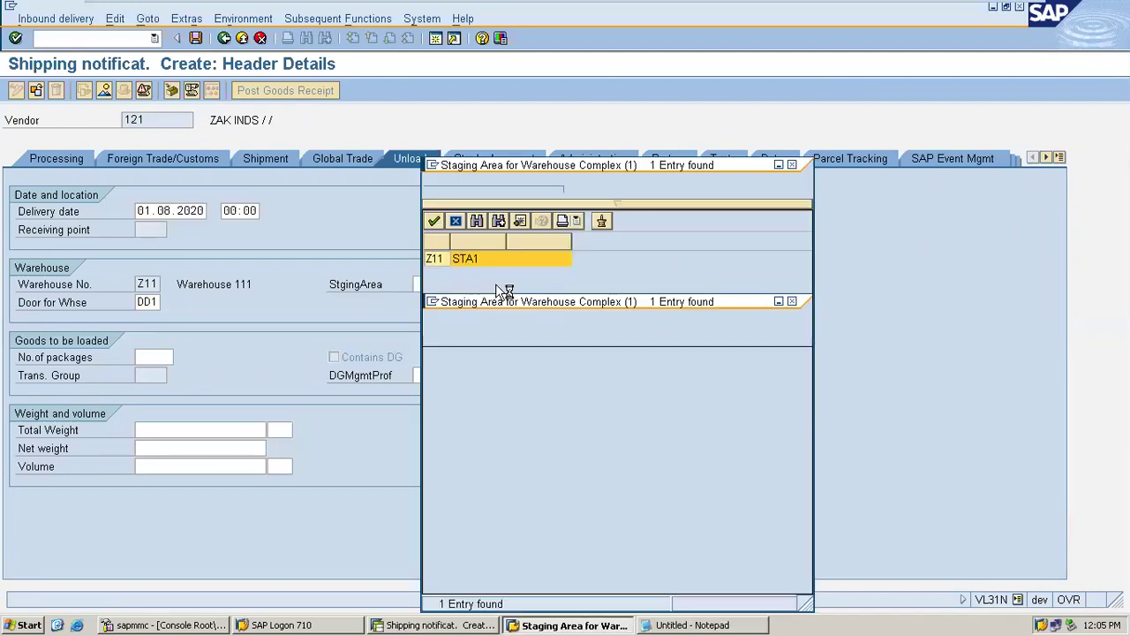
pyautogui.doubleClick(489, 261)
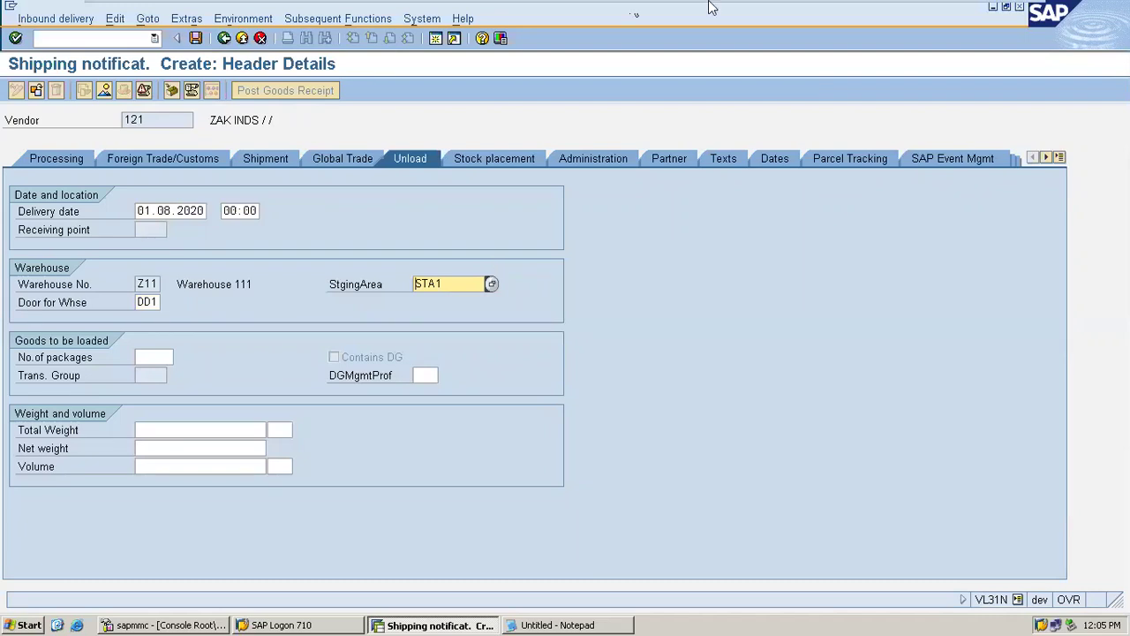
# Switch to the PowerPoint yard diagram and locate staging area STA1 and door DD1 on it
pyautogui.moveTo(712, 7)
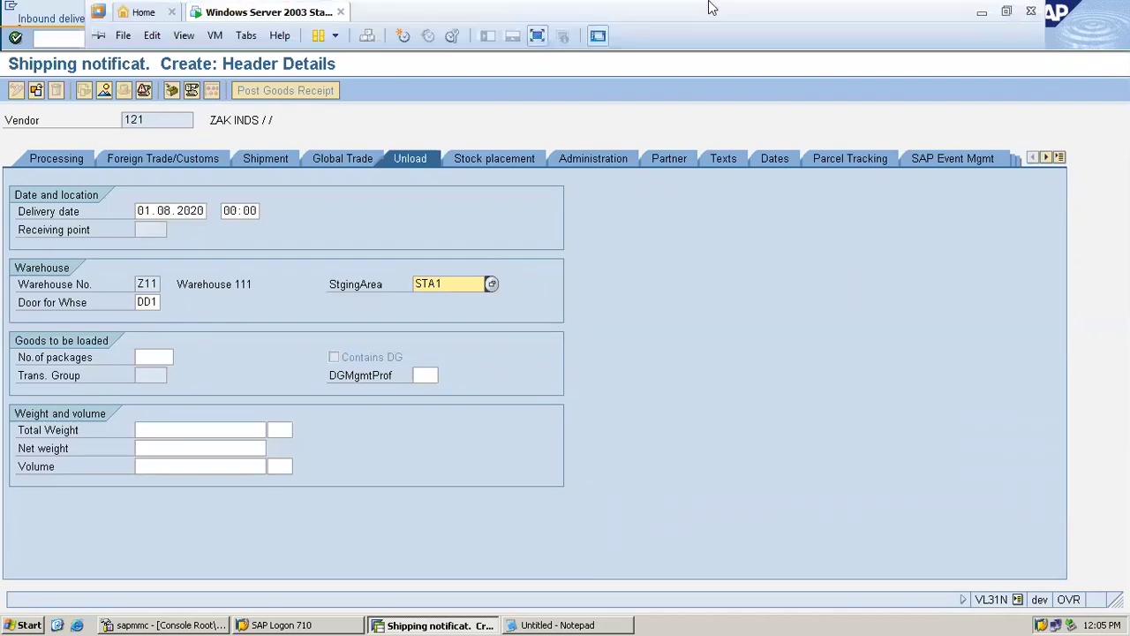
pyautogui.click(980, 15)
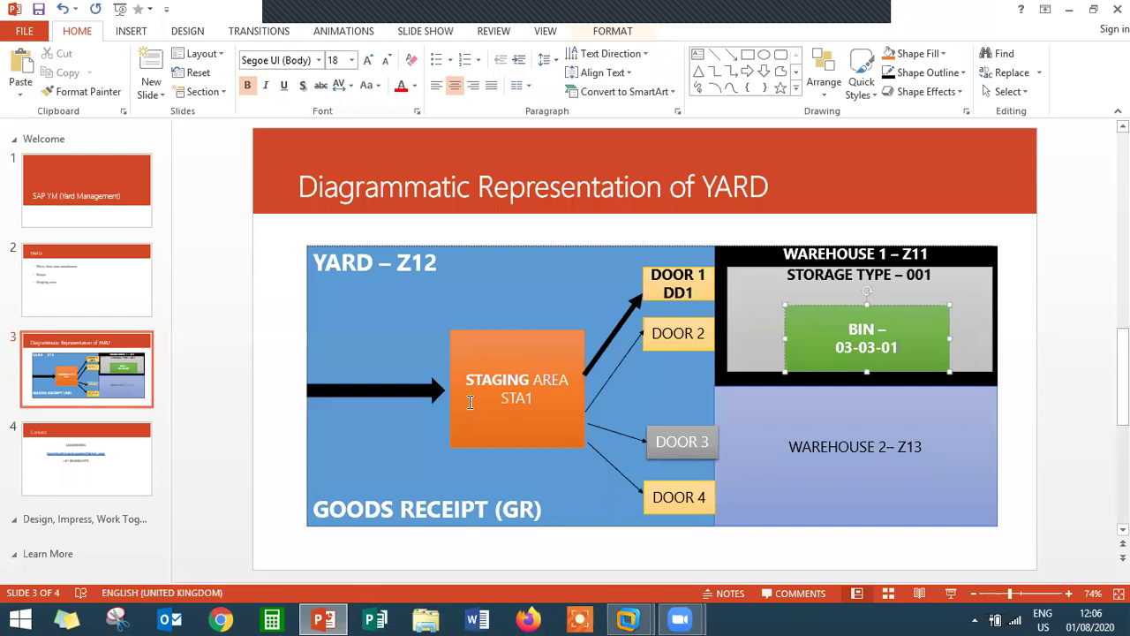
pyautogui.doubleClick(518, 398)
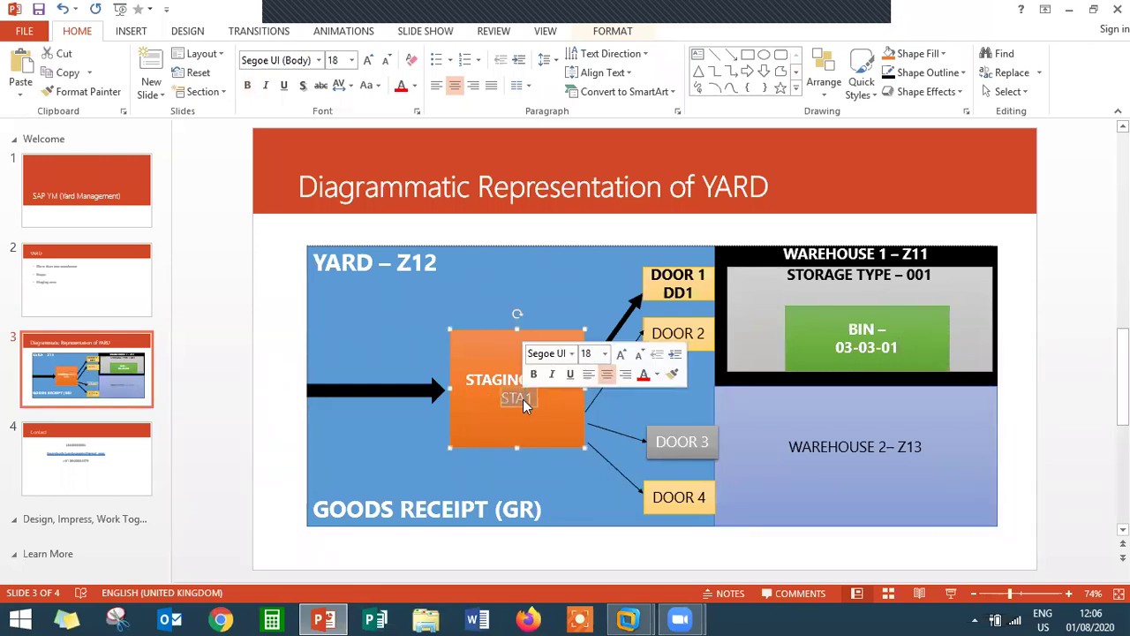
pyautogui.click(695, 291)
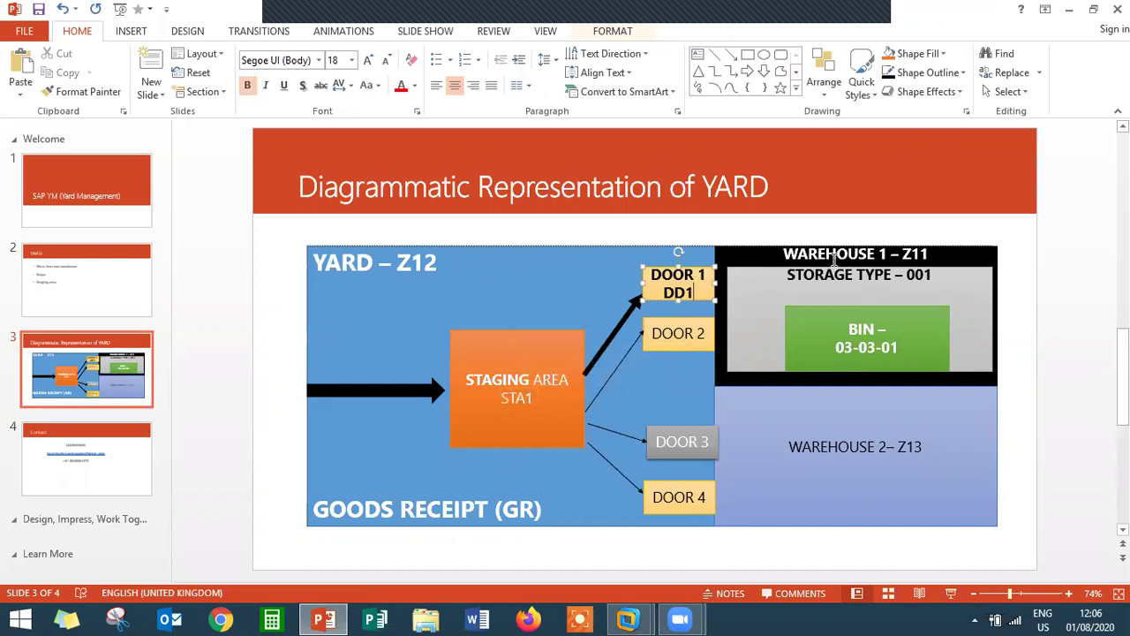
# Switch back to SAP, check door DD1 and staging area STA1 in the unloading data, and save the inbound delivery
pyautogui.click(894, 280)
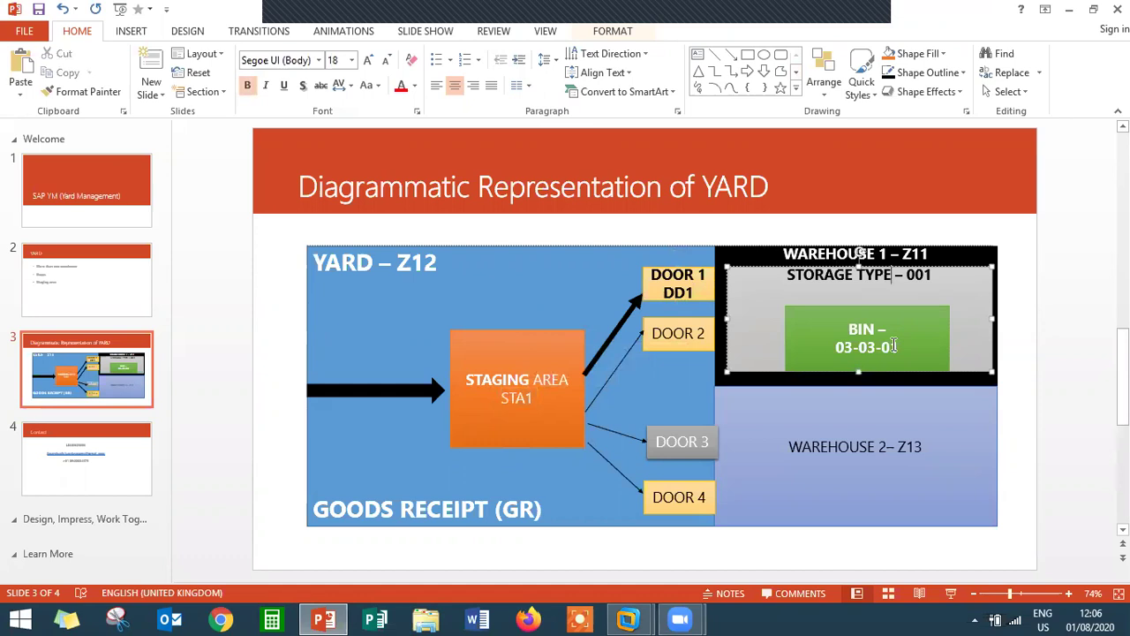
pyautogui.click(630, 618)
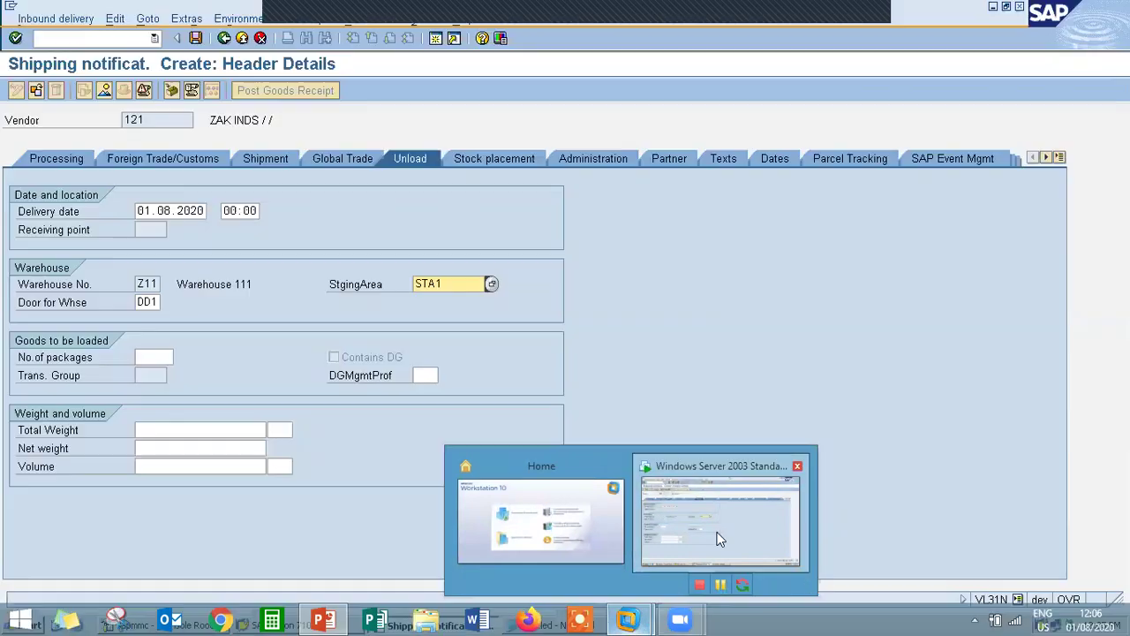
pyautogui.click(718, 535)
pyautogui.click(152, 302)
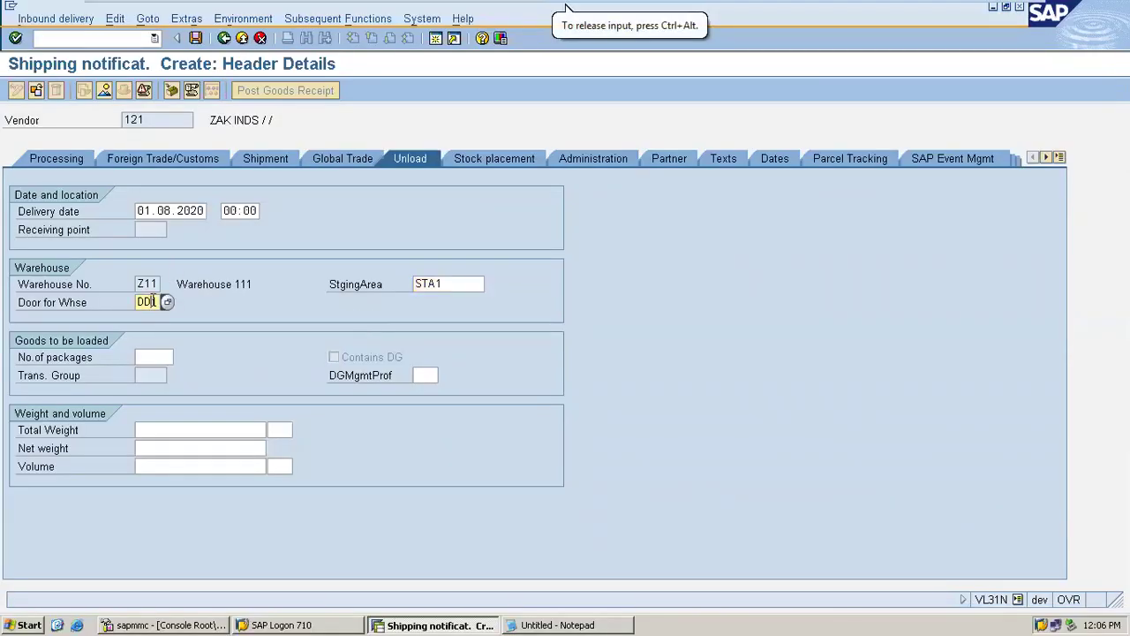
pyautogui.click(453, 283)
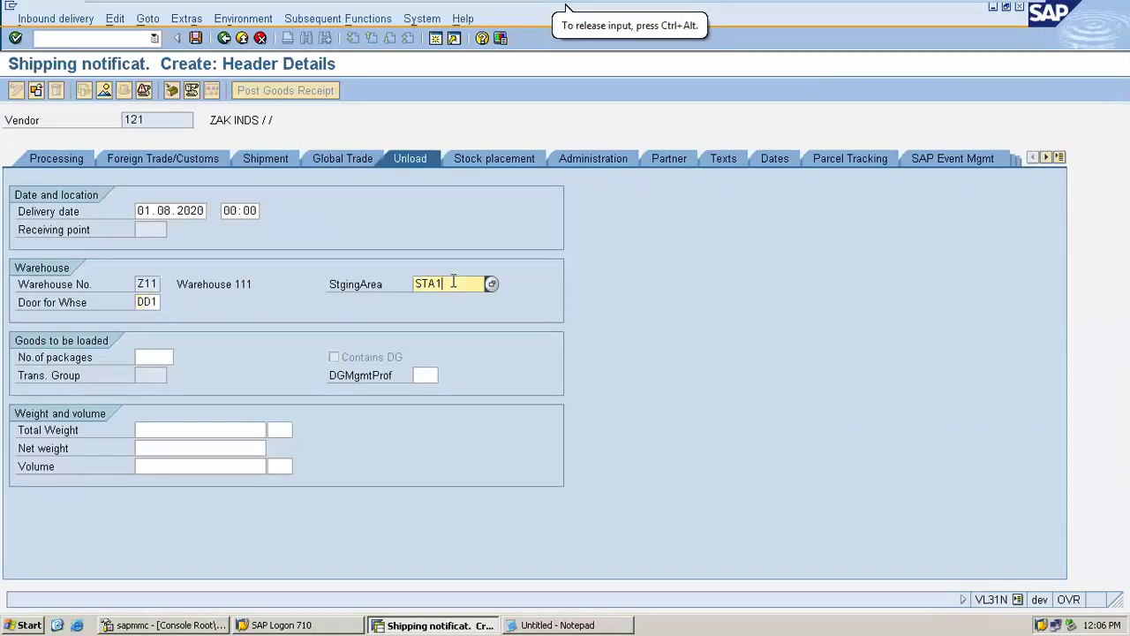
pyautogui.click(196, 38)
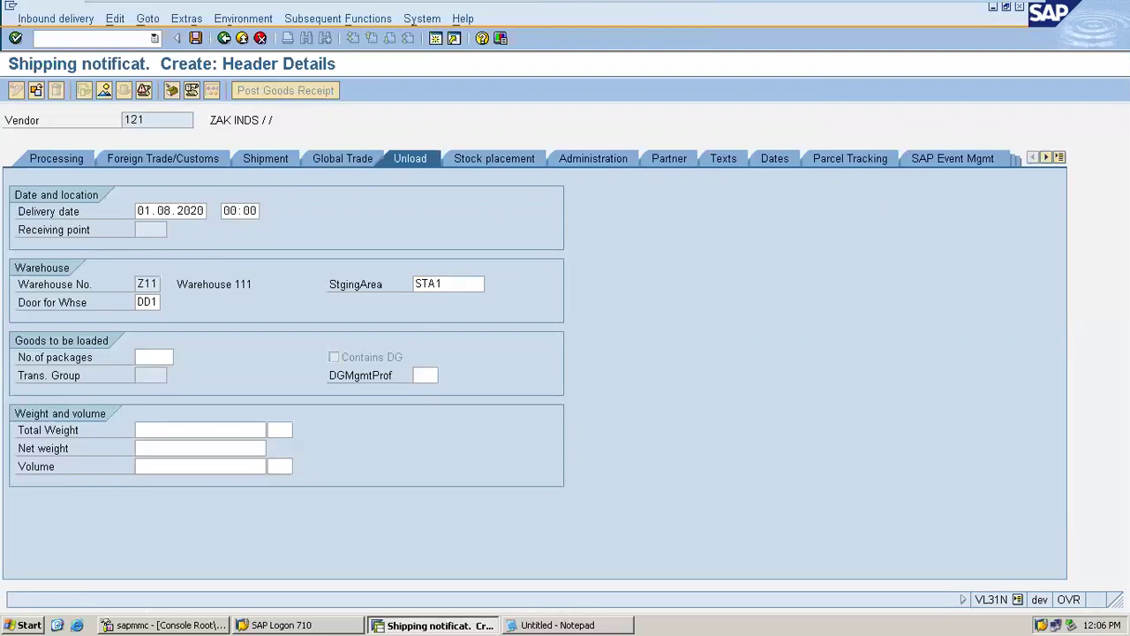
# Add a line labelled DELI: with the saved inbound delivery's number to the Notepad note and widen its window
pyautogui.click(549, 626)
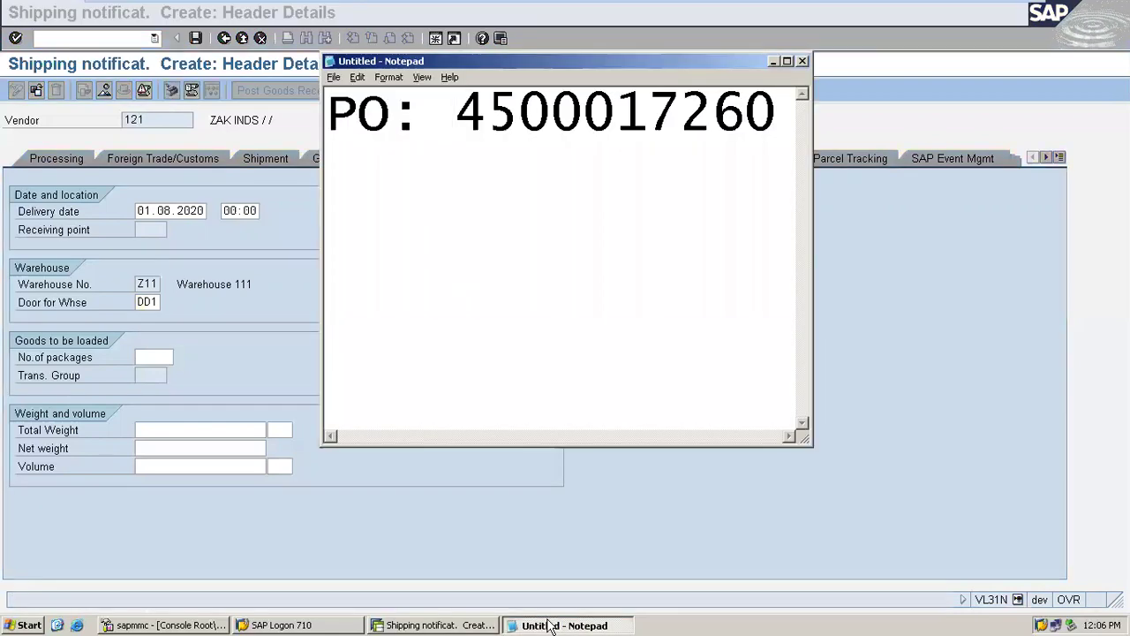
pyautogui.press('Return')
pyautogui.write('DEMI')
pyautogui.press('BackSpace')
pyautogui.press('BackSpace')
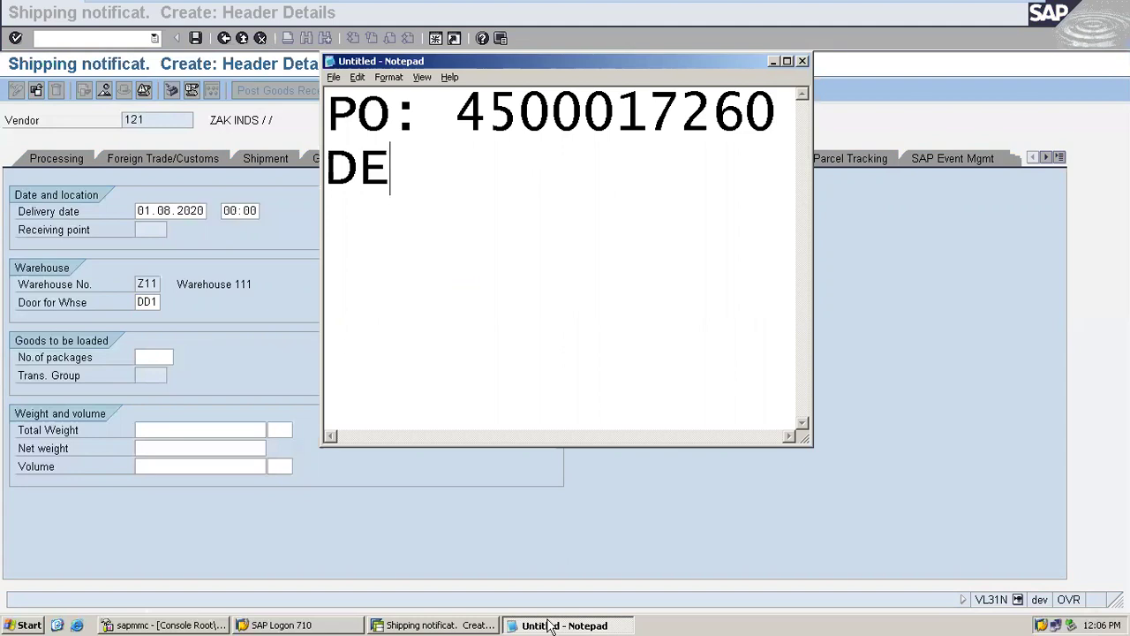
pyautogui.write('LI:')
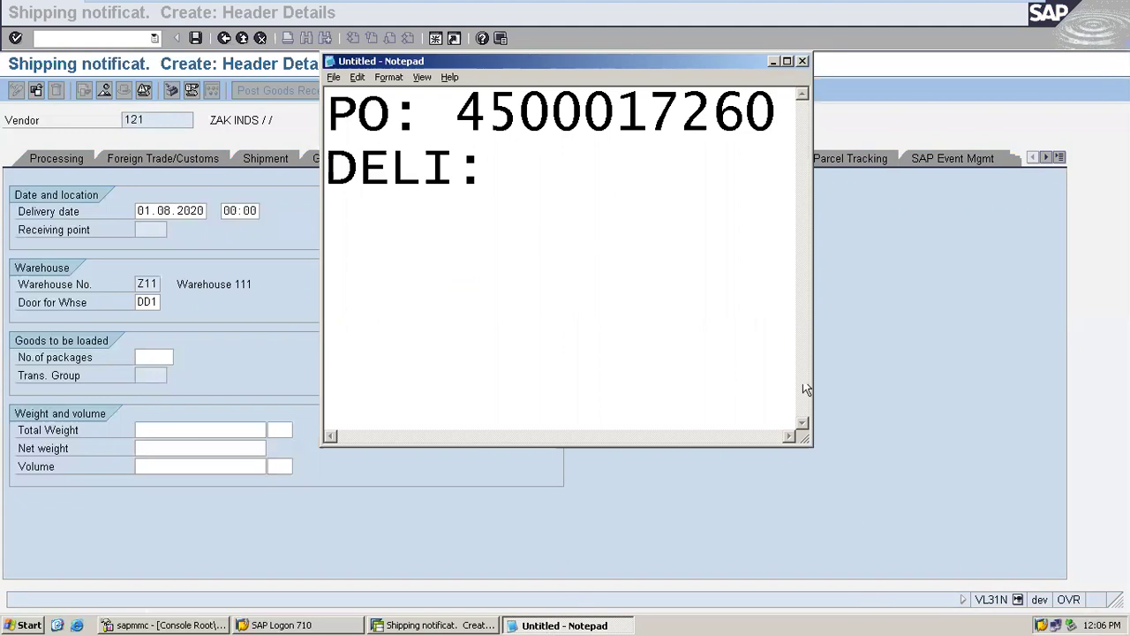
pyautogui.moveTo(813, 358); pyautogui.dragTo(946, 358)
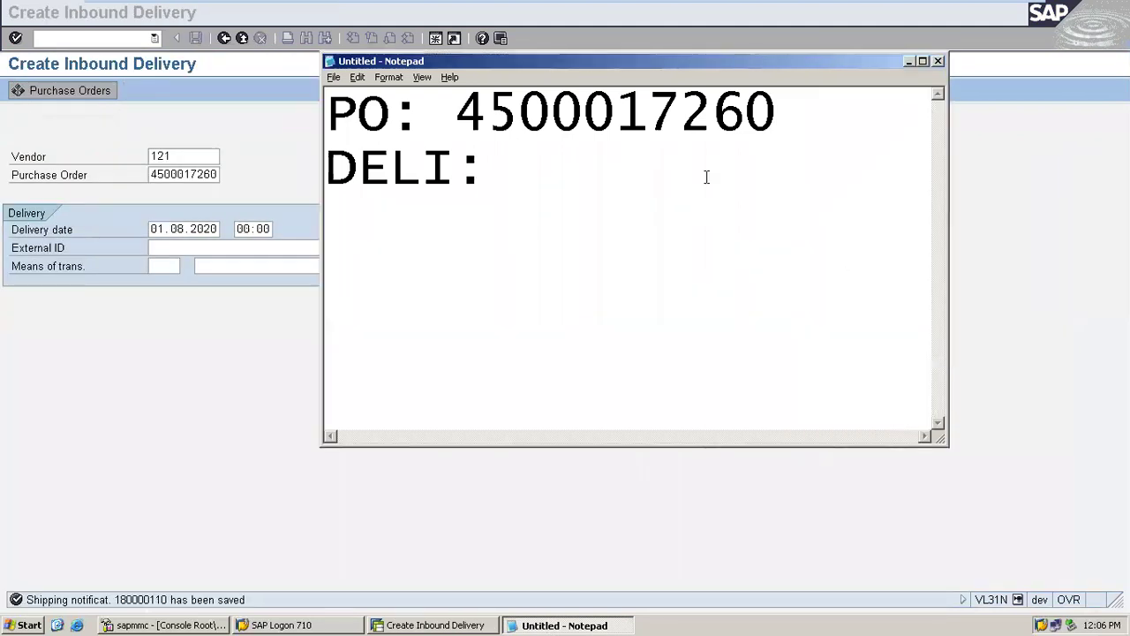
pyautogui.write('18')
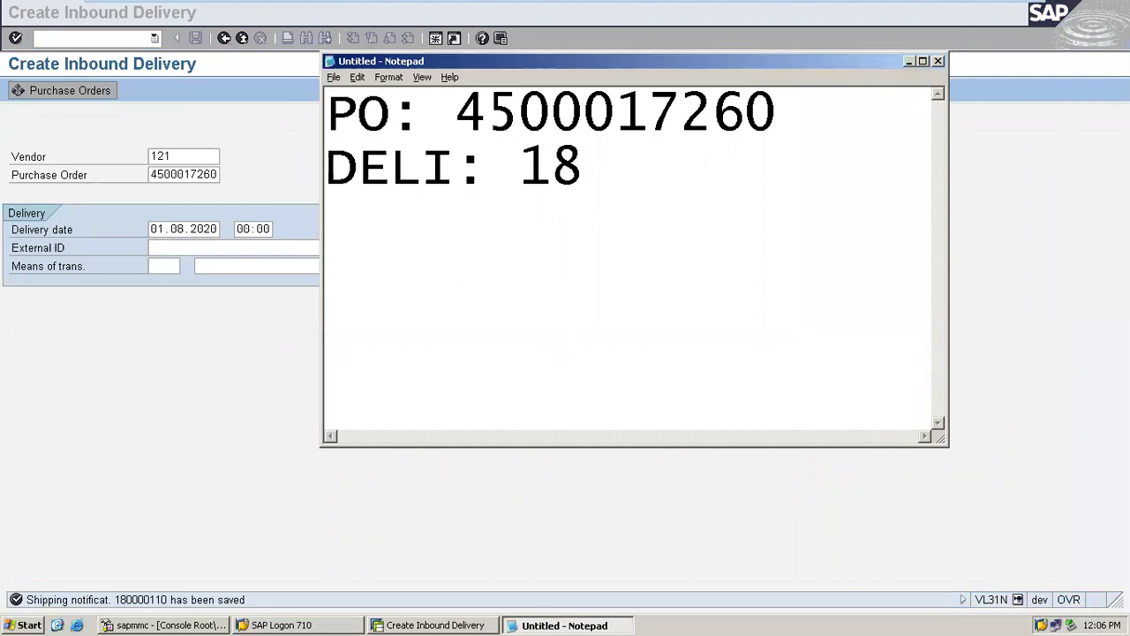
pyautogui.write('0000')
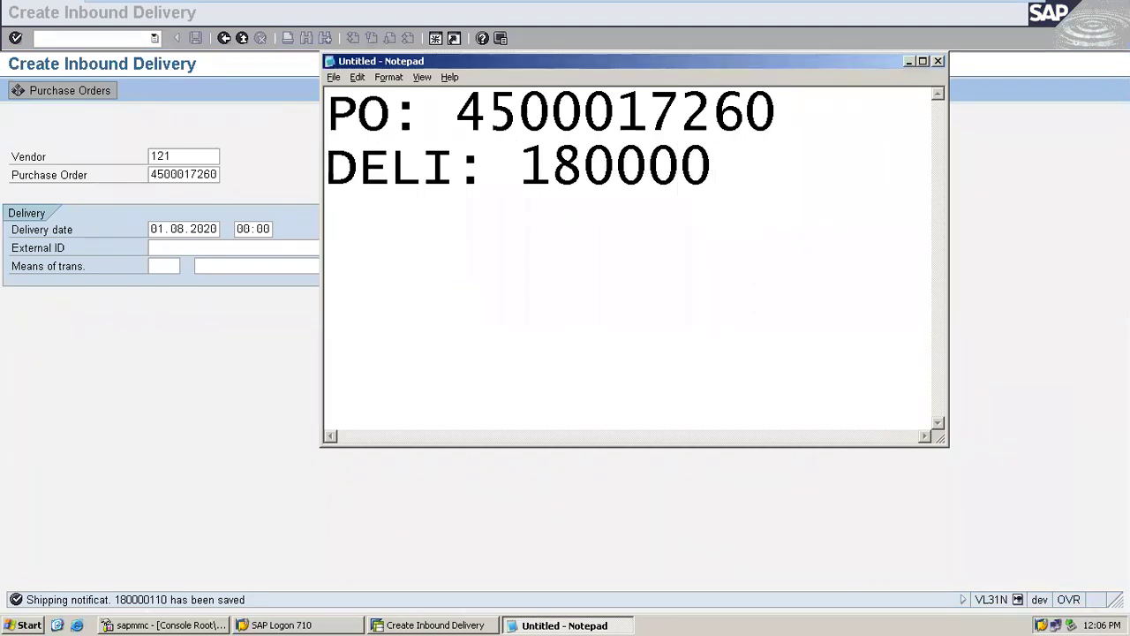
pyautogui.write('110')
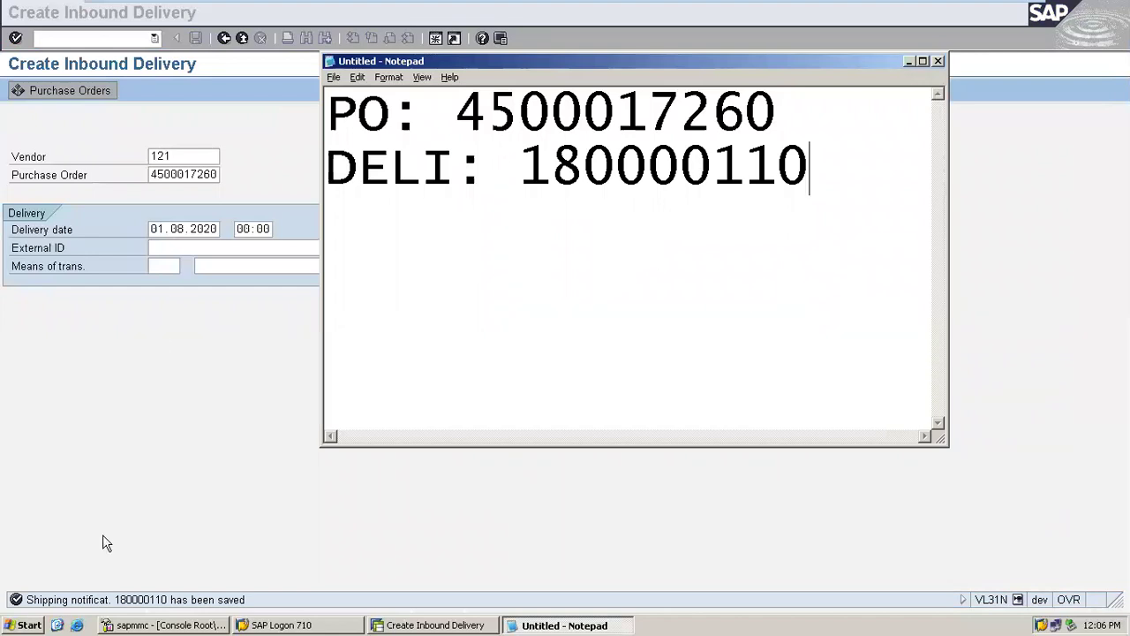
# View the details of the delivery save message, close them and leave the inbound delivery transaction
pyautogui.click(138, 602)
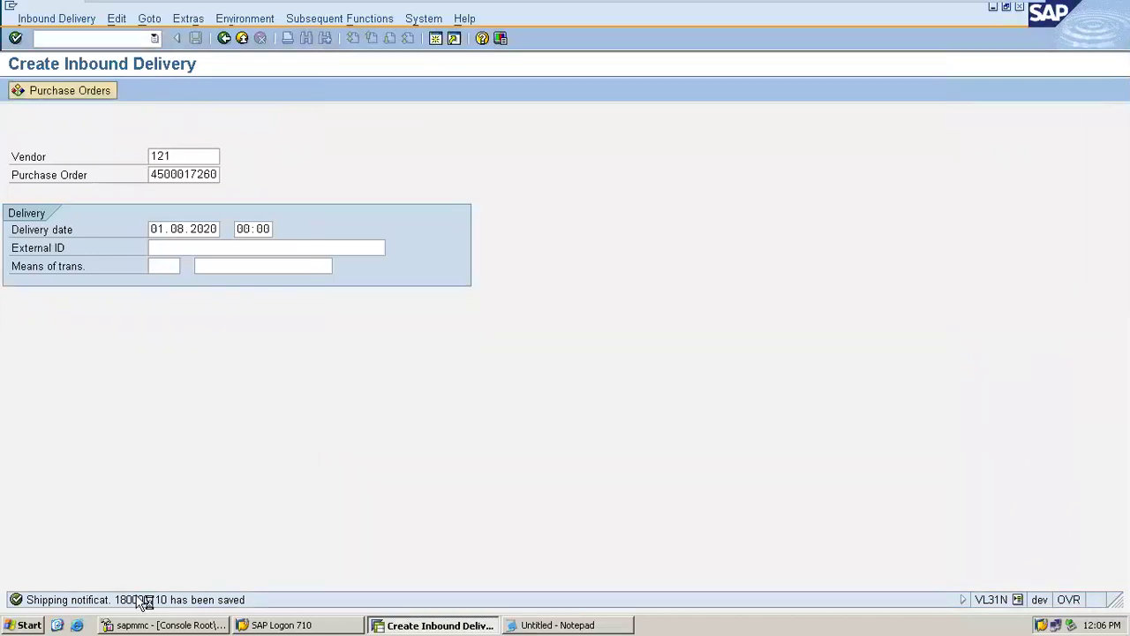
pyautogui.doubleClick(139, 602)
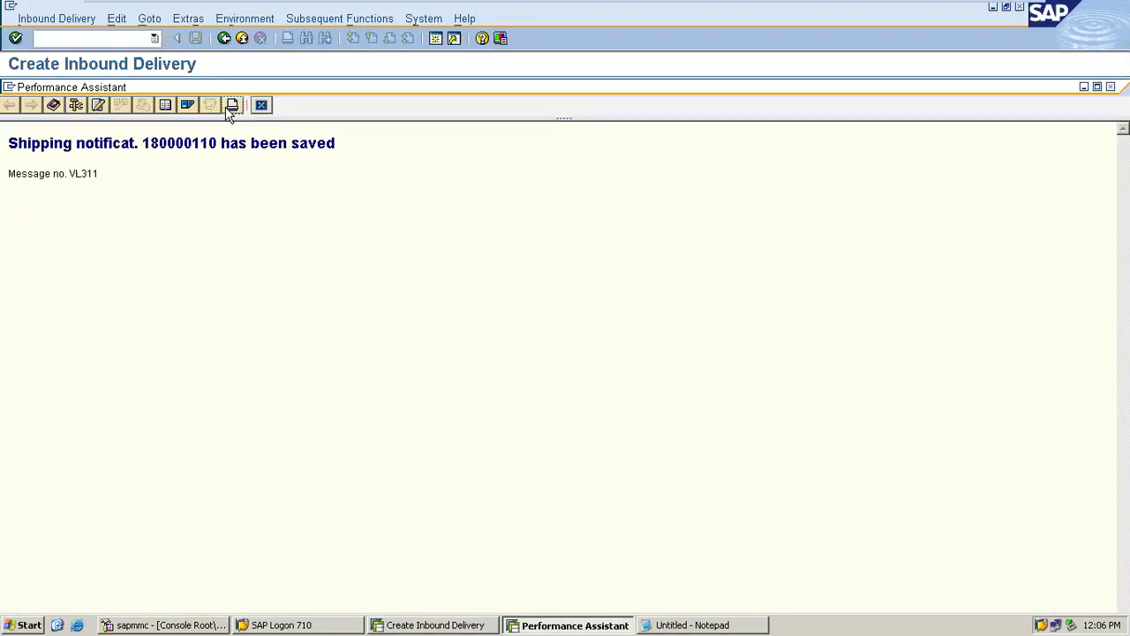
pyautogui.click(261, 105)
pyautogui.click(225, 40)
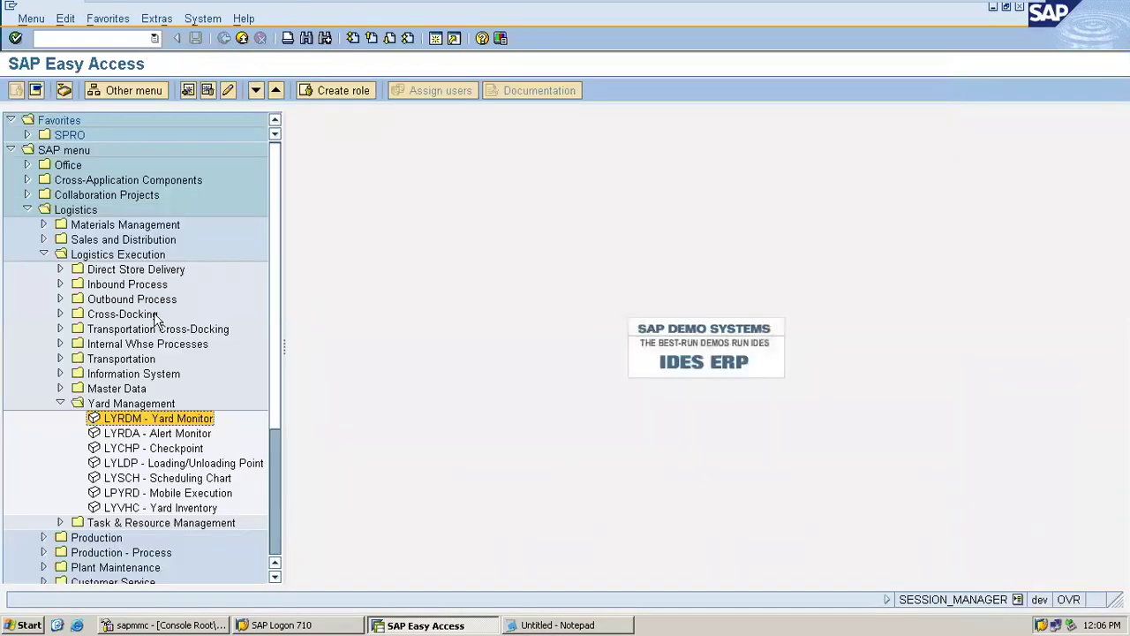
# Start the Yard Monitor (LYRDM) and run it for yard Z12
pyautogui.doubleClick(170, 422)
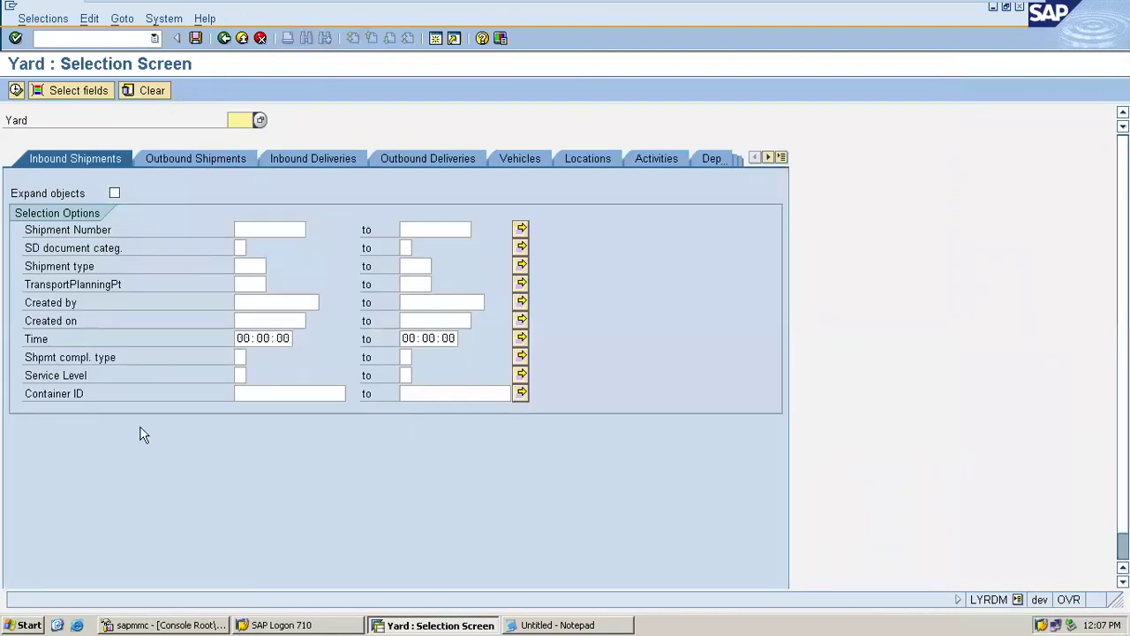
pyautogui.click(260, 121)
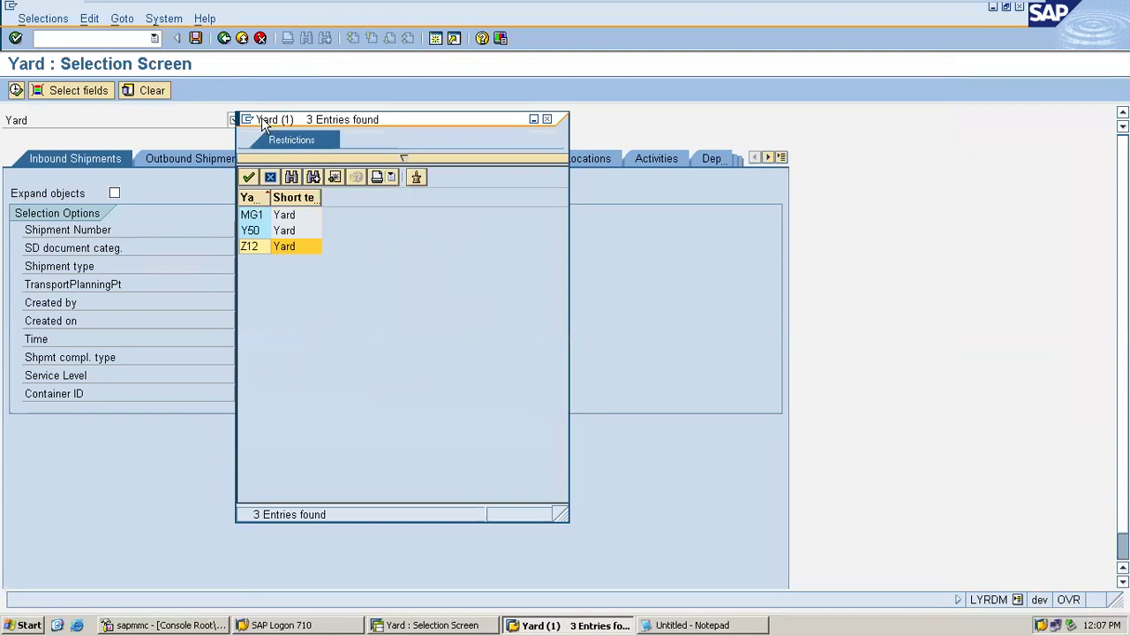
pyautogui.press('Return')
pyautogui.click(17, 91)
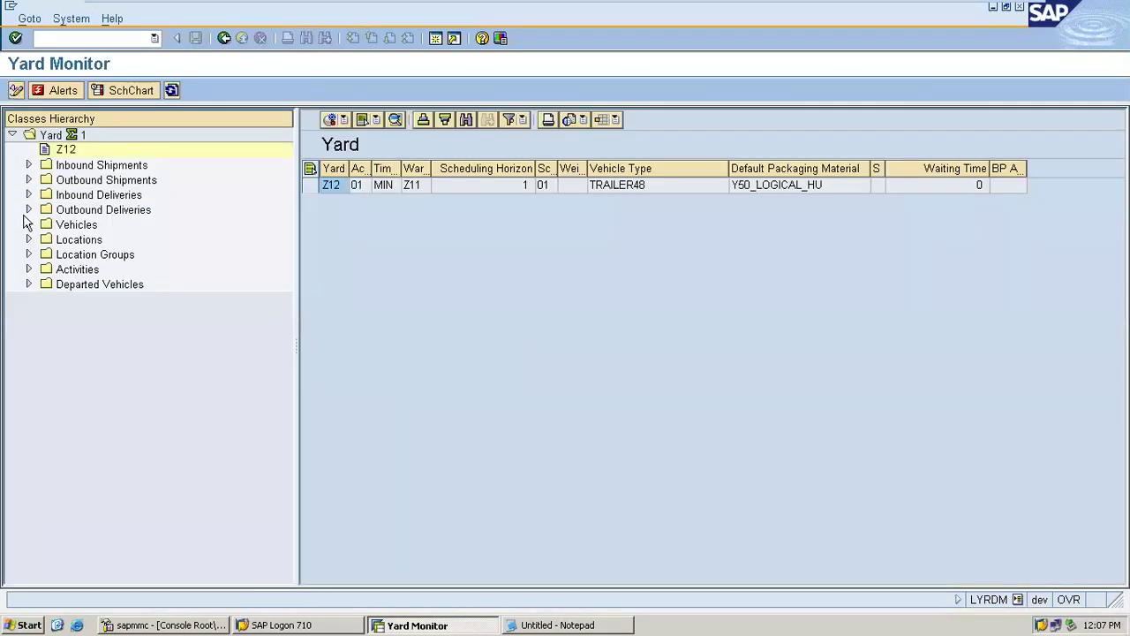
# List the yard's inbound deliveries, compare them with the Notepad note and open the details of the noted delivery
pyautogui.click(28, 195)
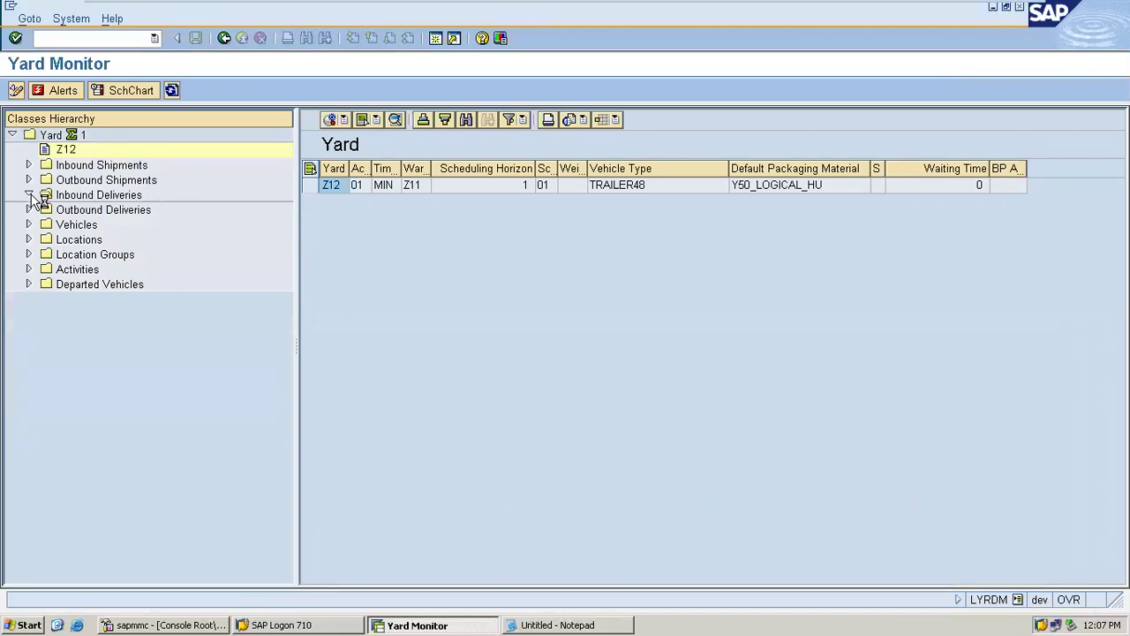
pyautogui.click(35, 196)
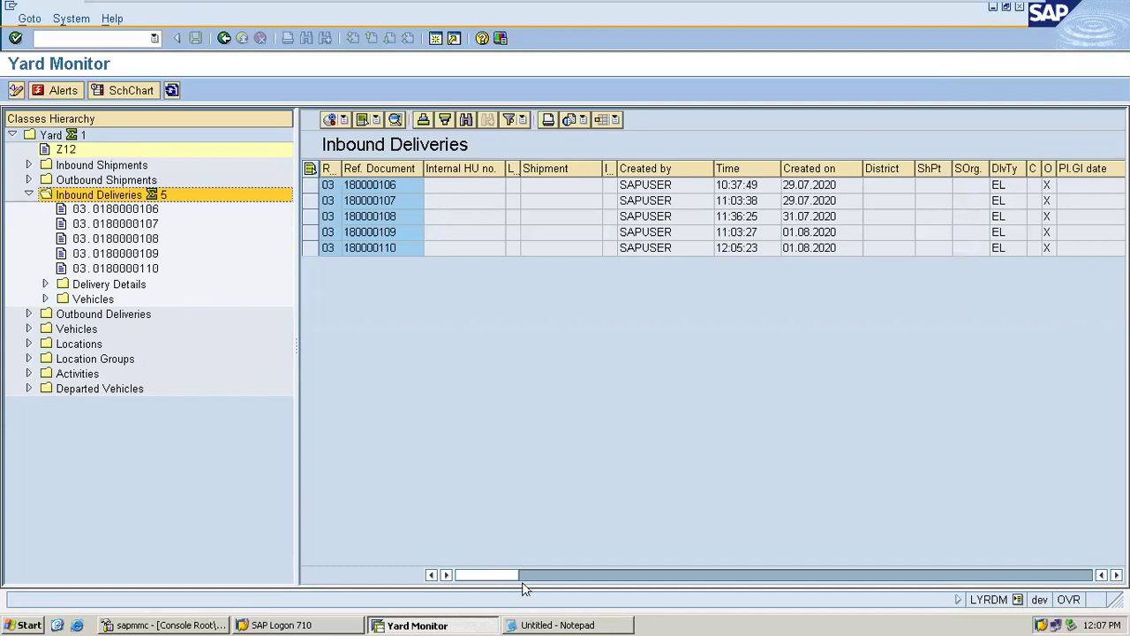
pyautogui.click(556, 625)
pyautogui.click(557, 625)
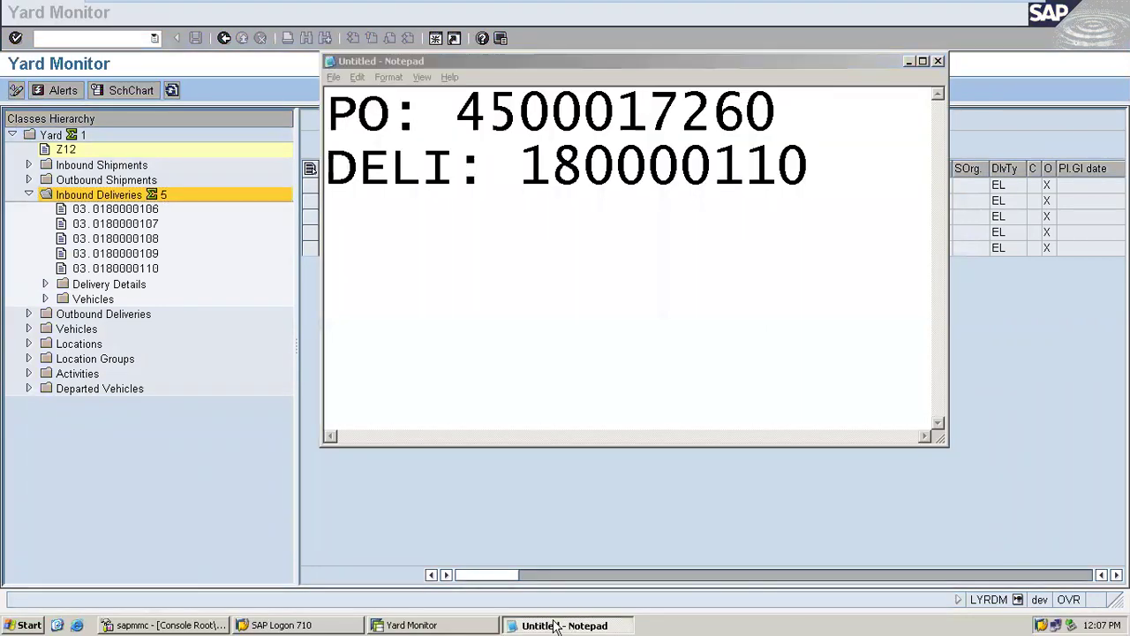
pyautogui.click(152, 270)
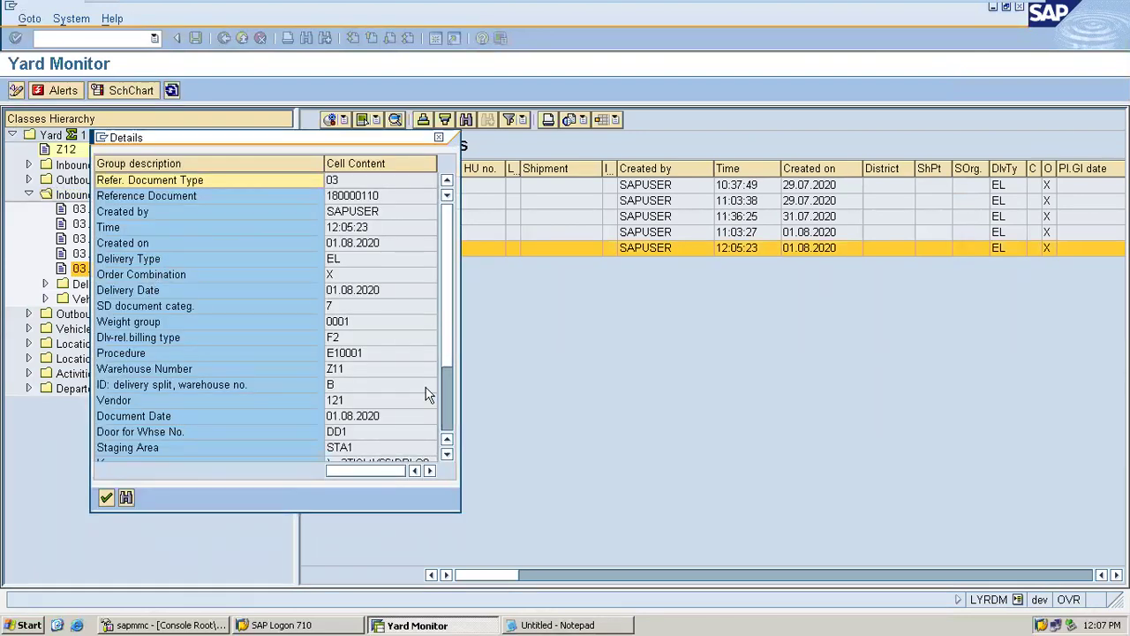
# Check the warehouse number in the delivery details, locate warehouse Z11 on the PowerPoint yard diagram and return to SAP
pyautogui.click(369, 373)
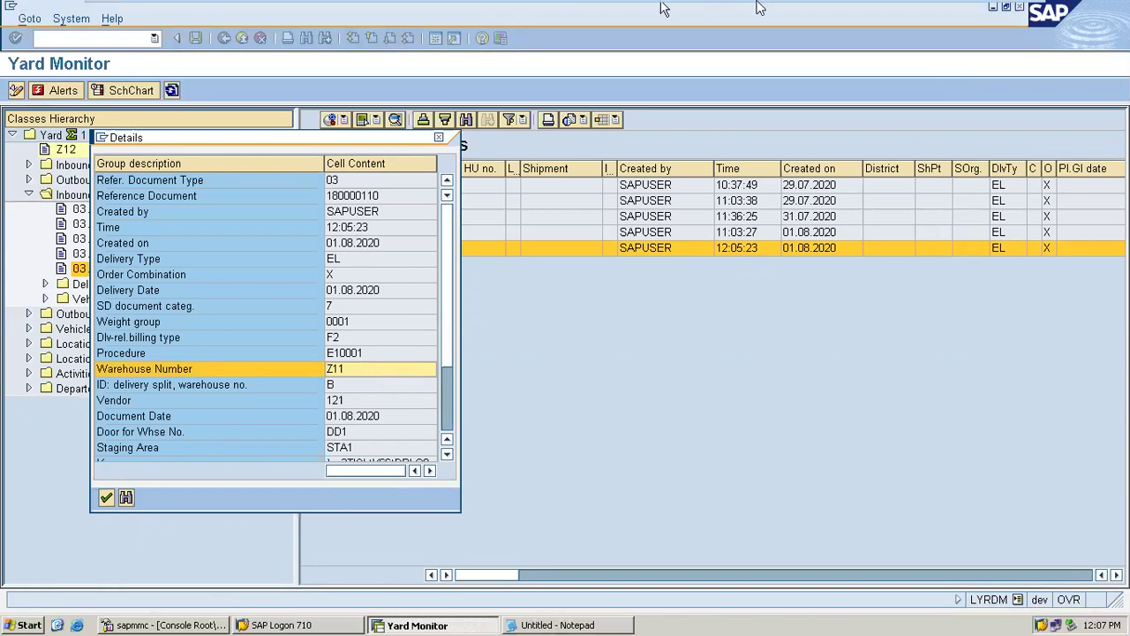
pyautogui.click(982, 13)
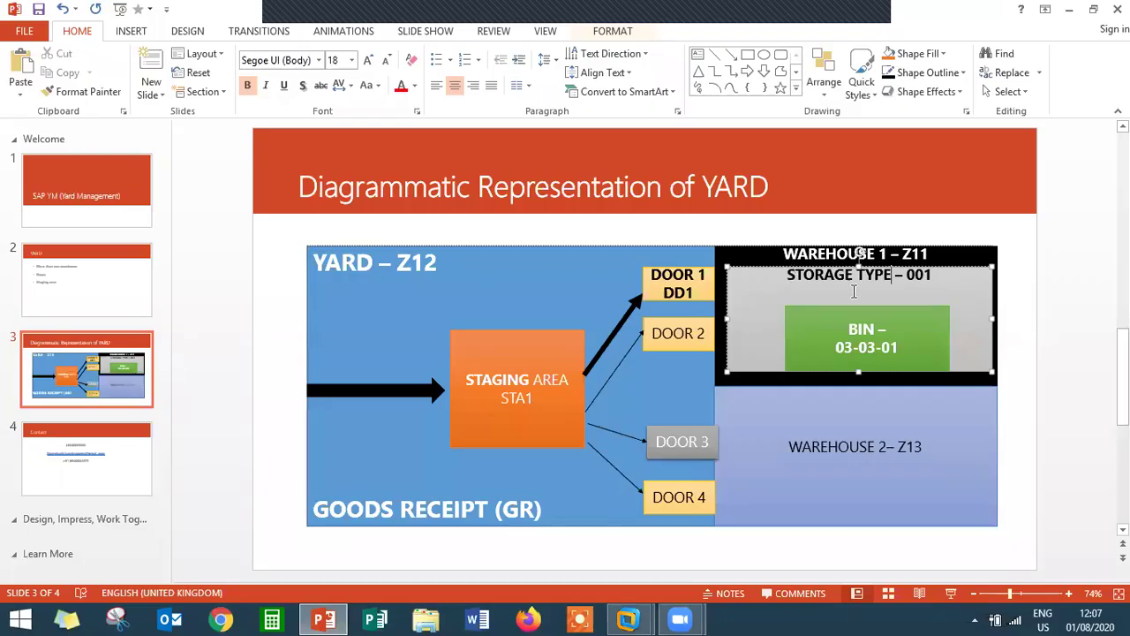
pyautogui.click(874, 254)
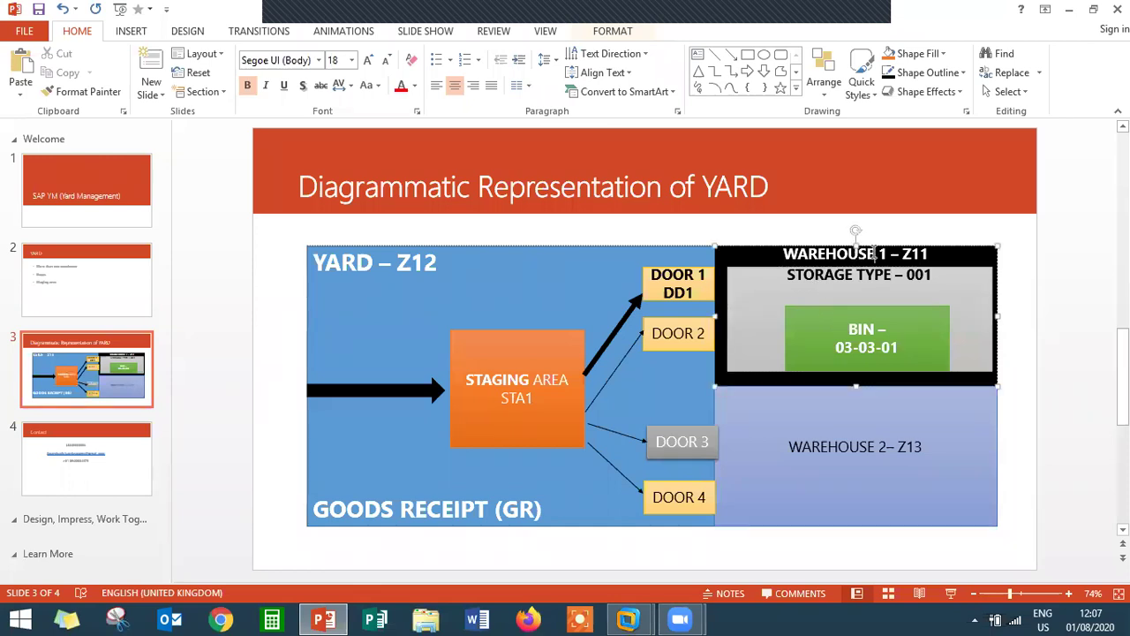
pyautogui.moveTo(628, 618)
pyautogui.click(711, 509)
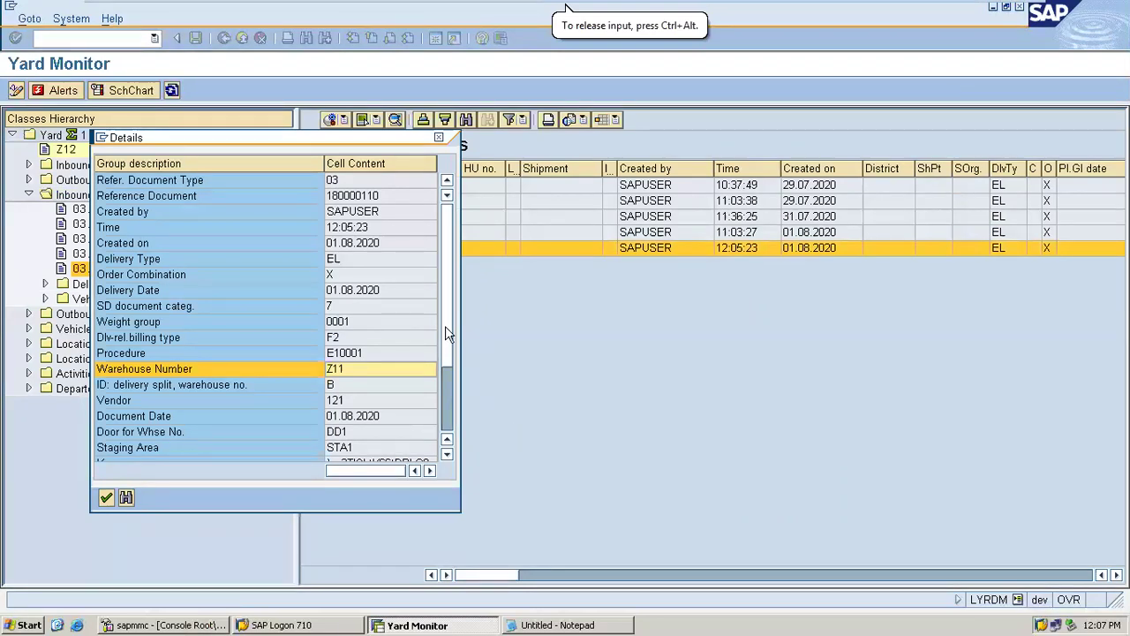
# Check the staging area and warehouse door in the inbound delivery's details
pyautogui.scroll(-2, 447, 351)
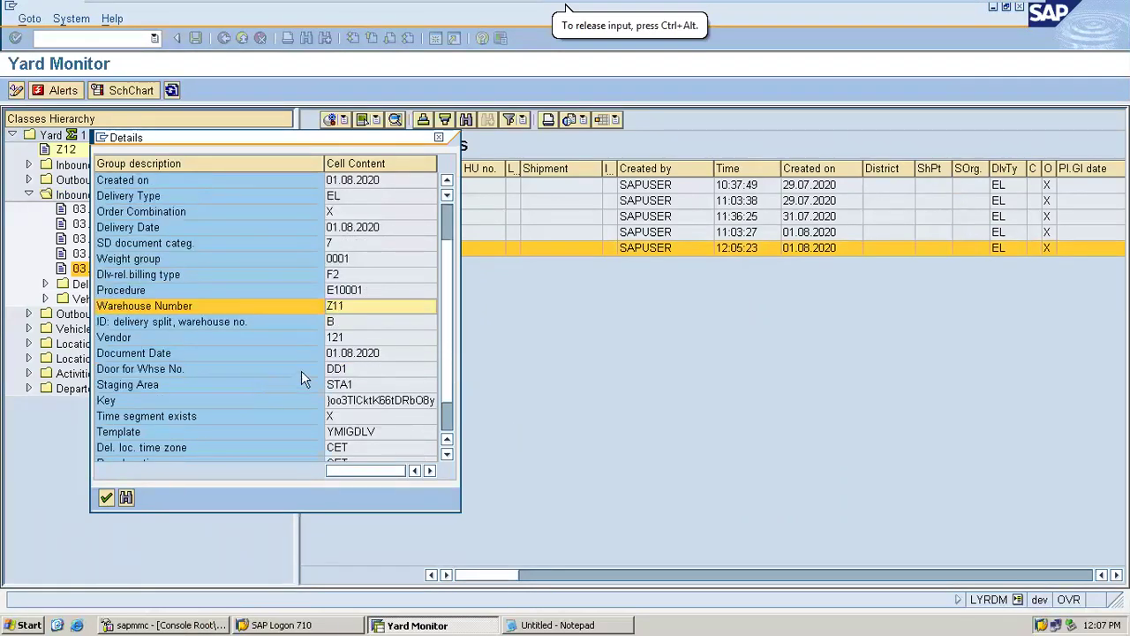
pyautogui.click(351, 386)
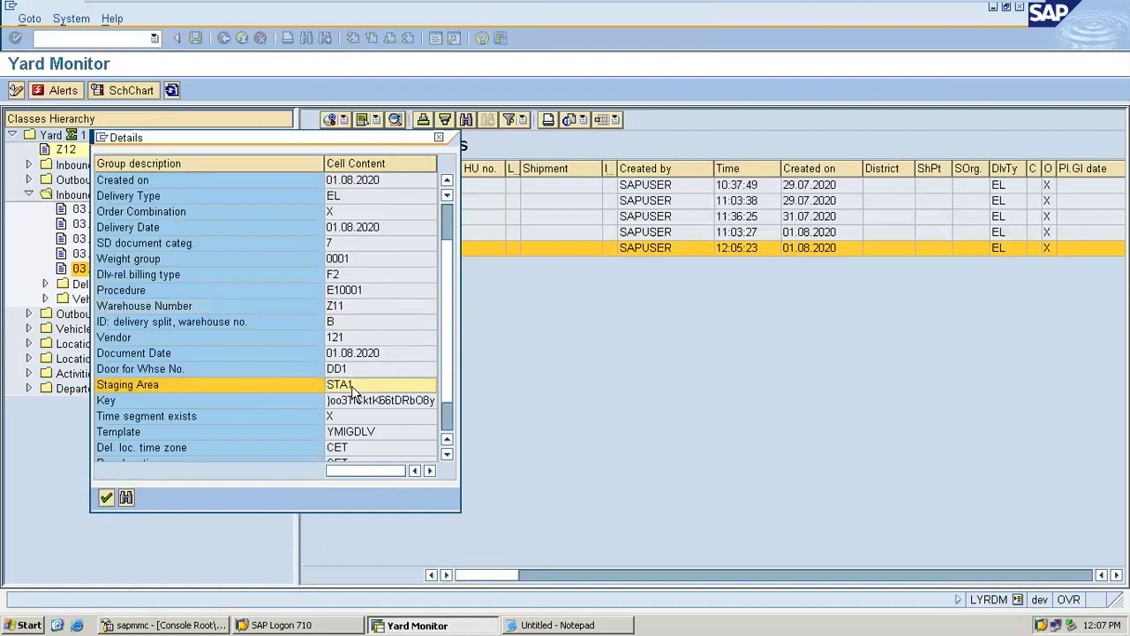
pyautogui.click(349, 369)
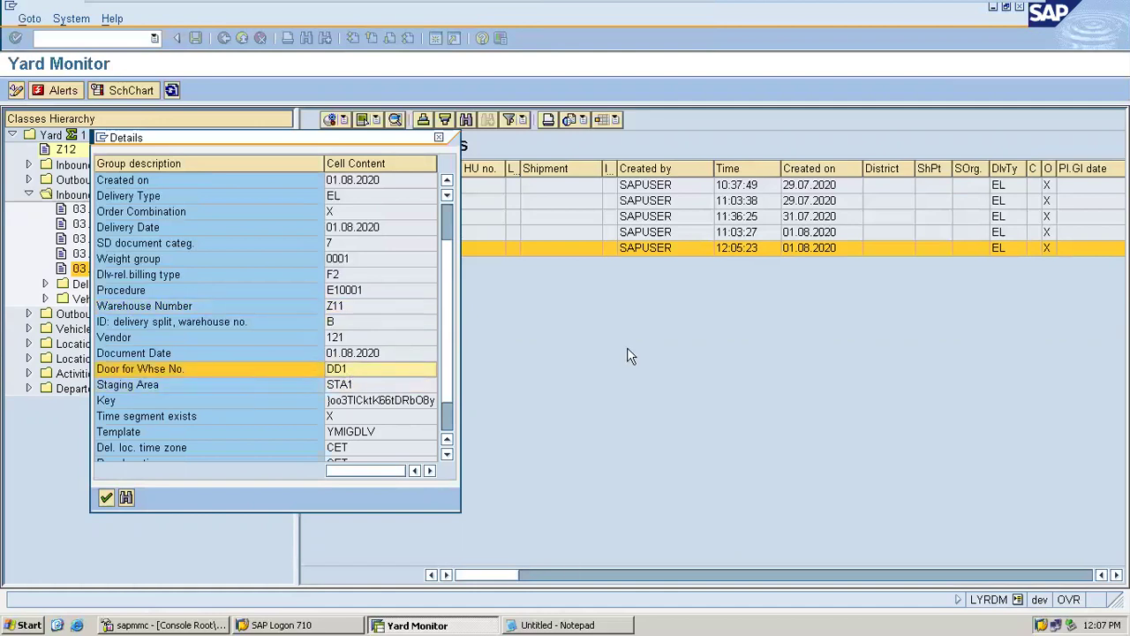
# Trace staging area STA1, door DD1, warehouse Z11 and bin 03-03-01 on the PowerPoint yard diagram, and return to SAP
pyautogui.click(981, 15)
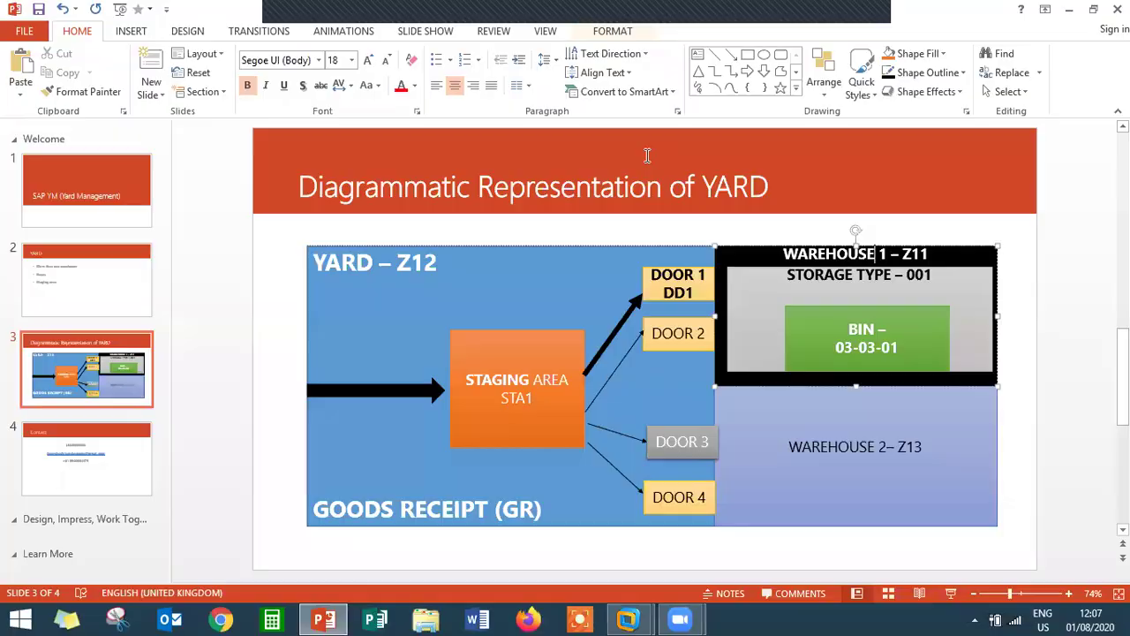
pyautogui.doubleClick(536, 400)
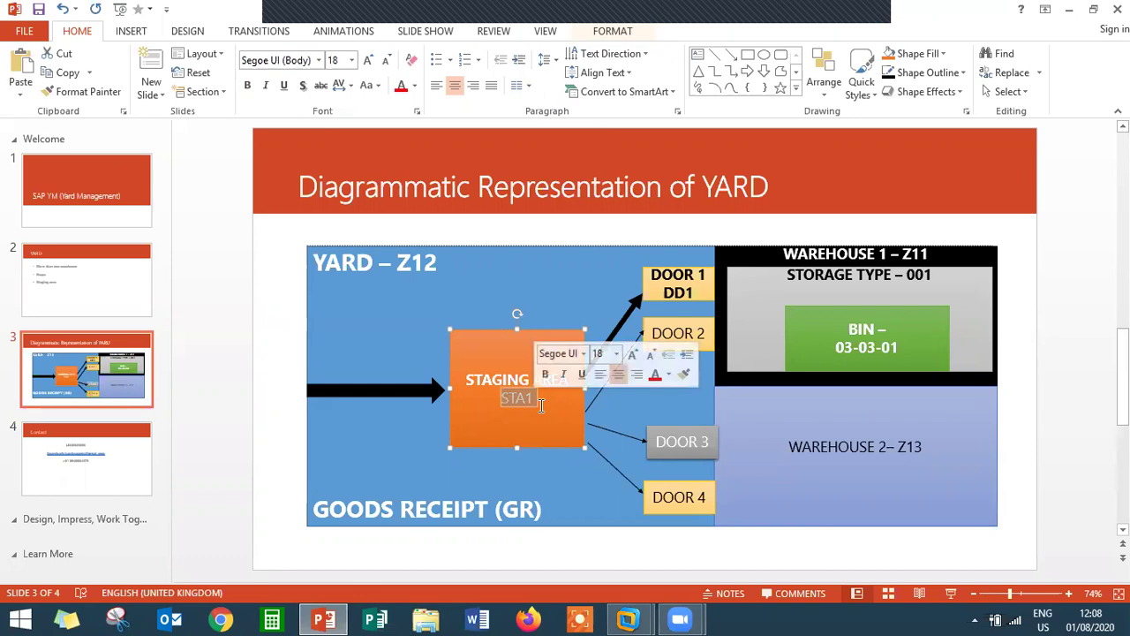
pyautogui.tripleClick(681, 275)
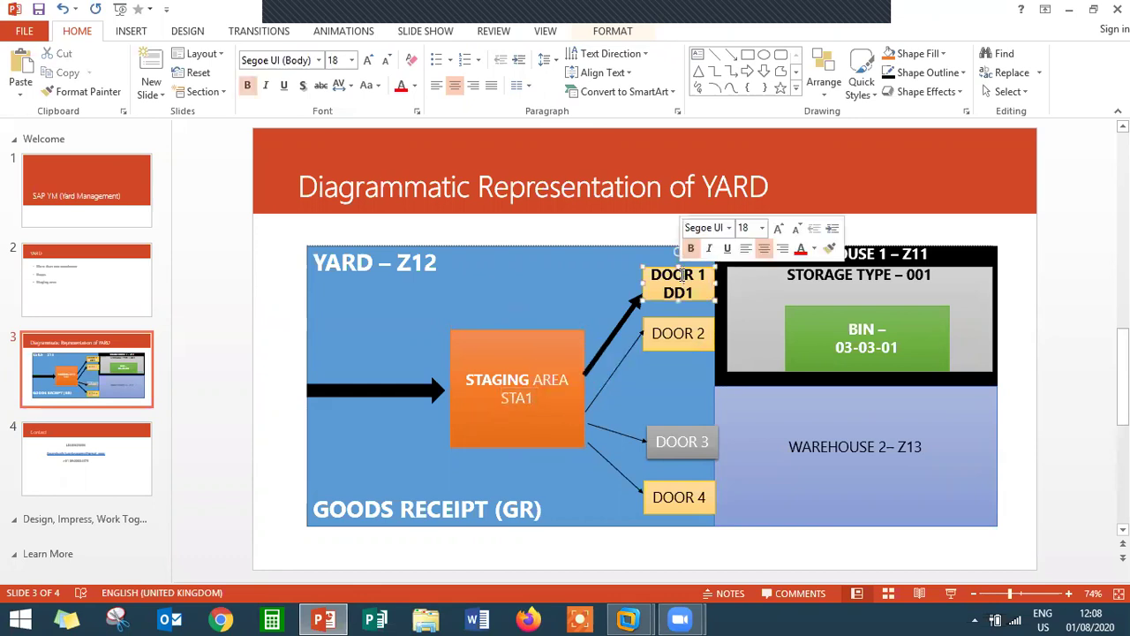
pyautogui.click(903, 254)
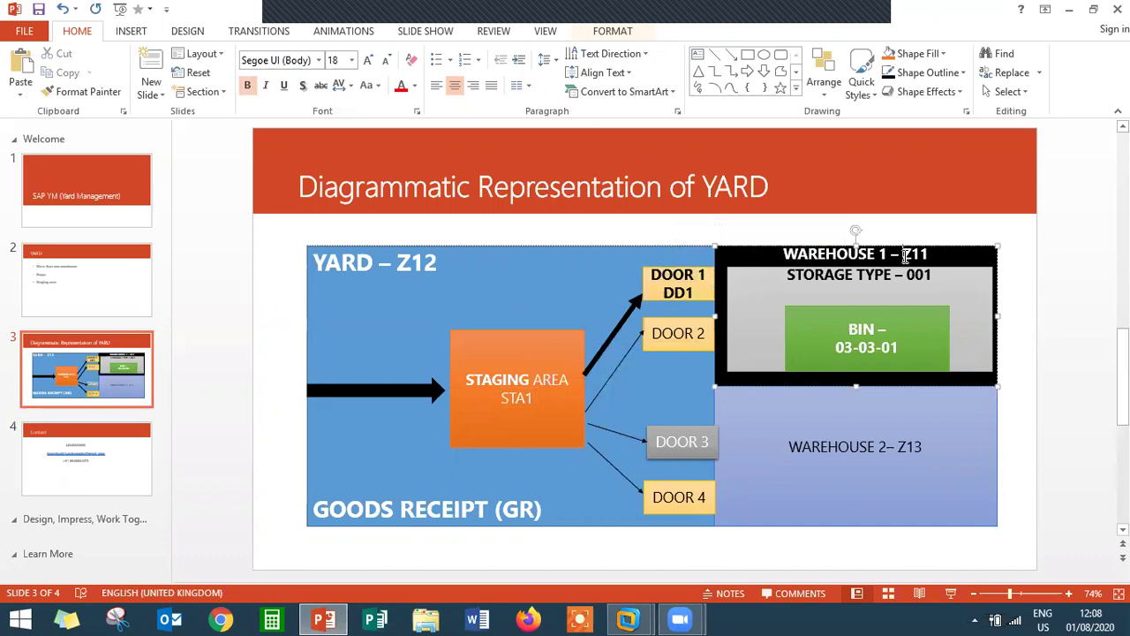
pyautogui.click(885, 350)
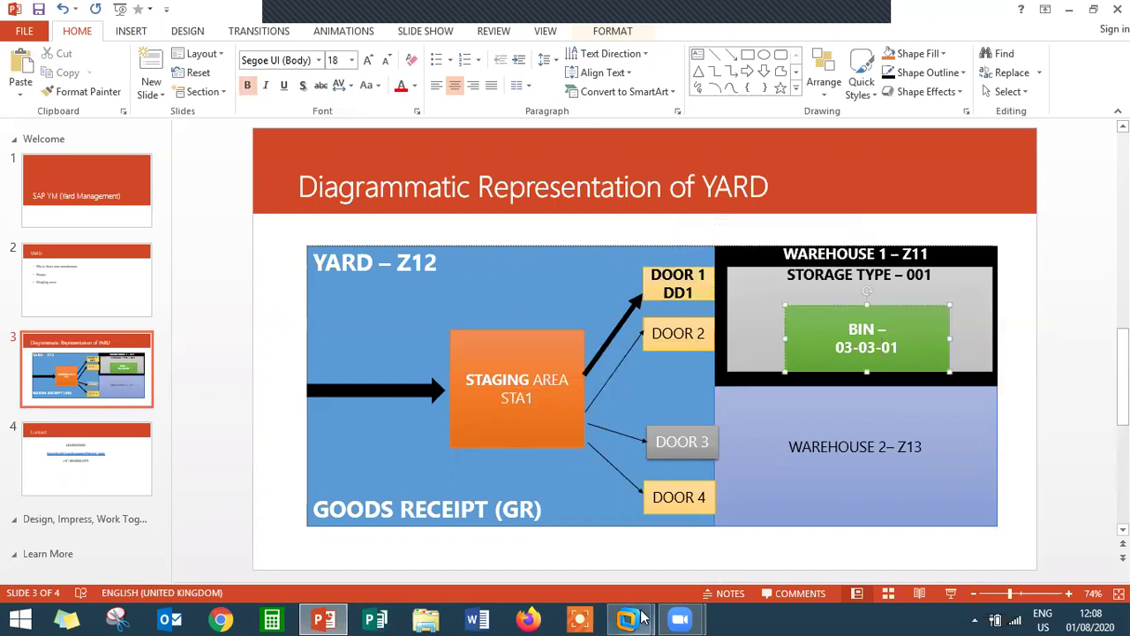
pyautogui.moveTo(627, 618)
pyautogui.click(704, 565)
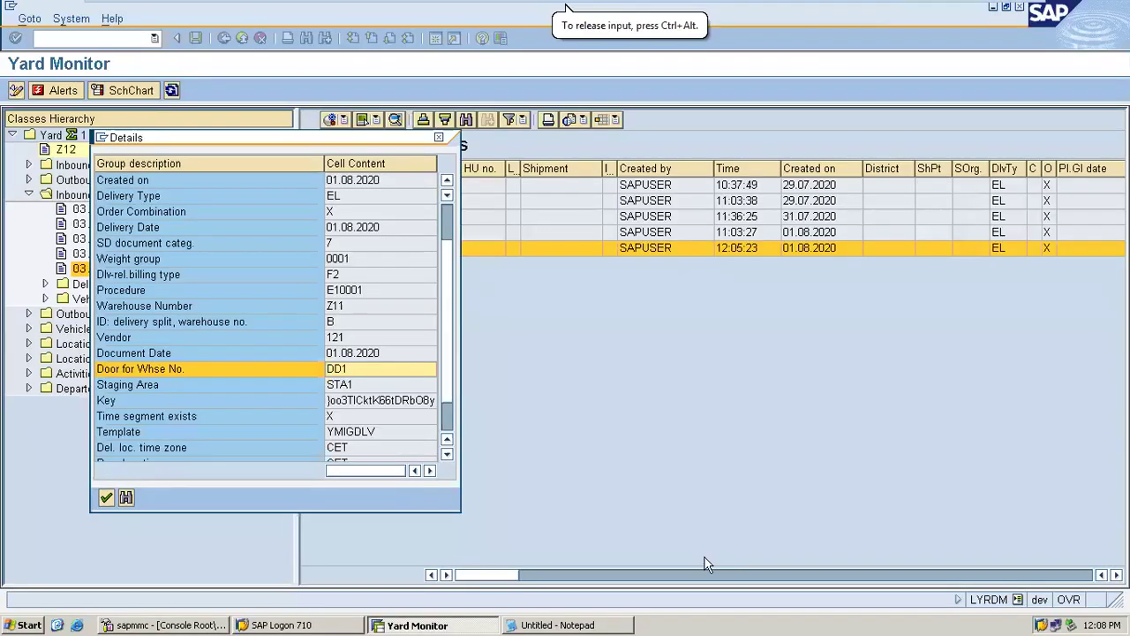
# Close the delivery details, leave the Yard Monitor and open goods movement transaction MIGO
pyautogui.click(439, 137)
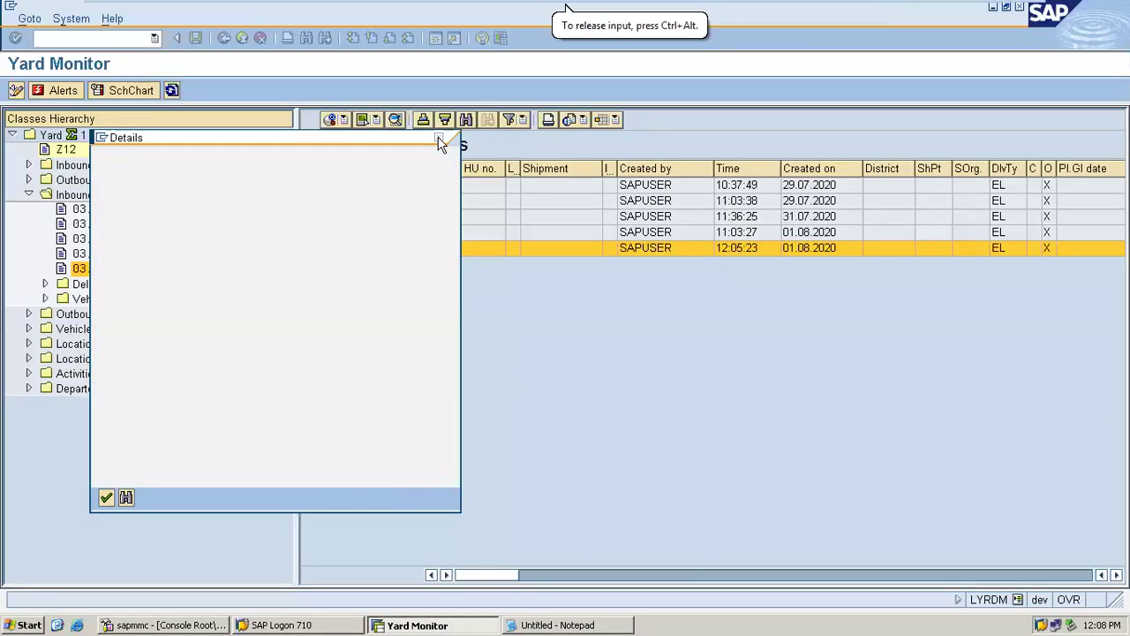
pyautogui.click(224, 39)
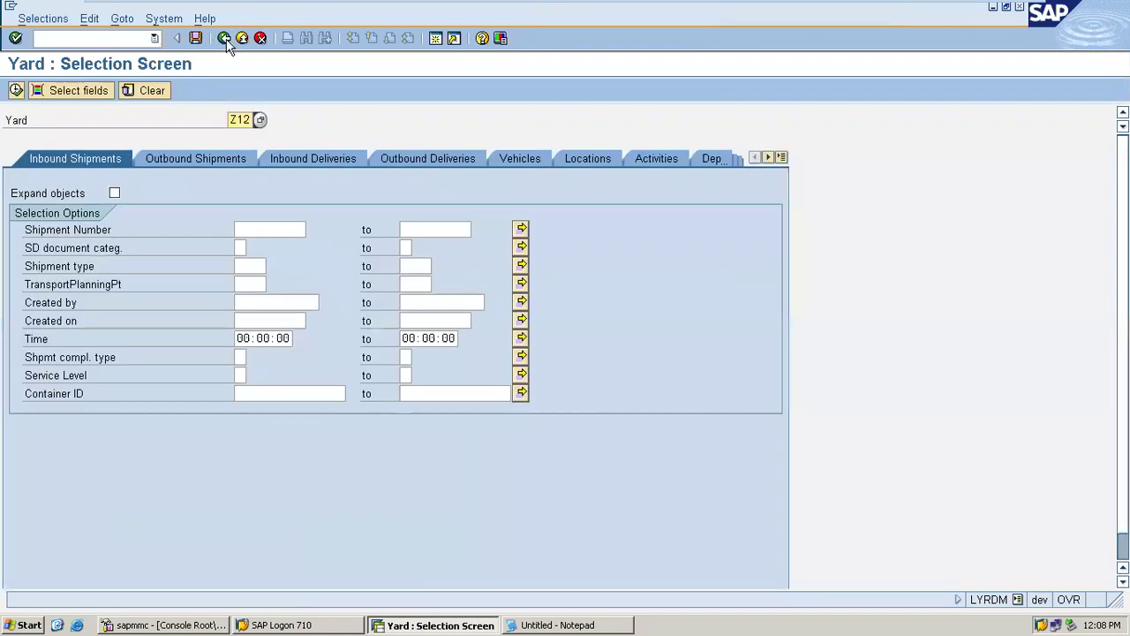
pyautogui.click(225, 39)
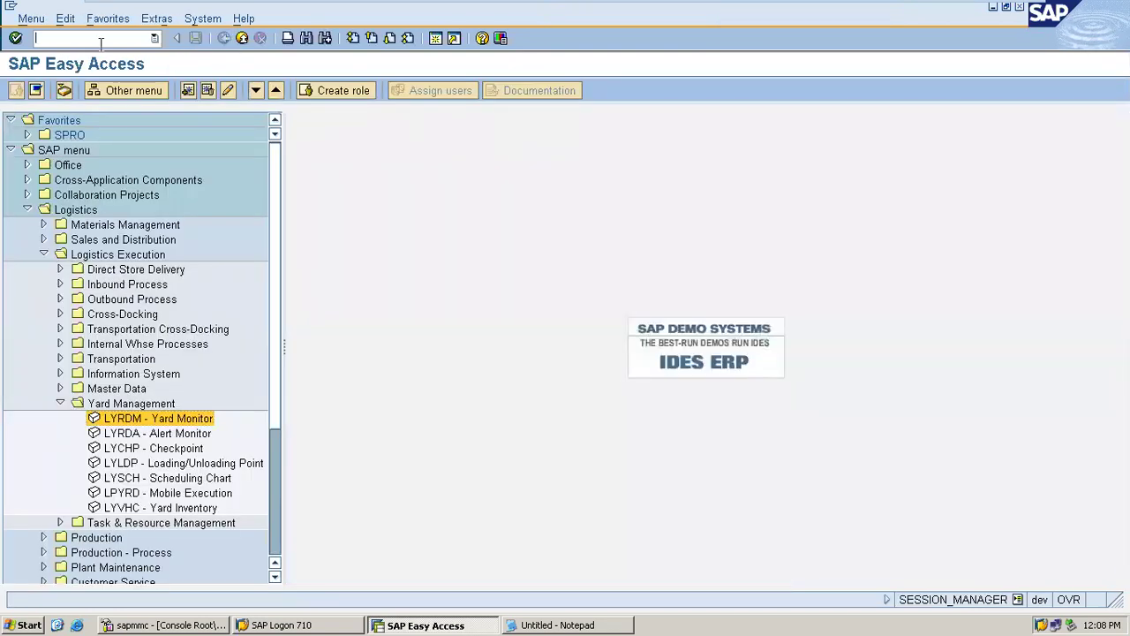
pyautogui.press('Return')
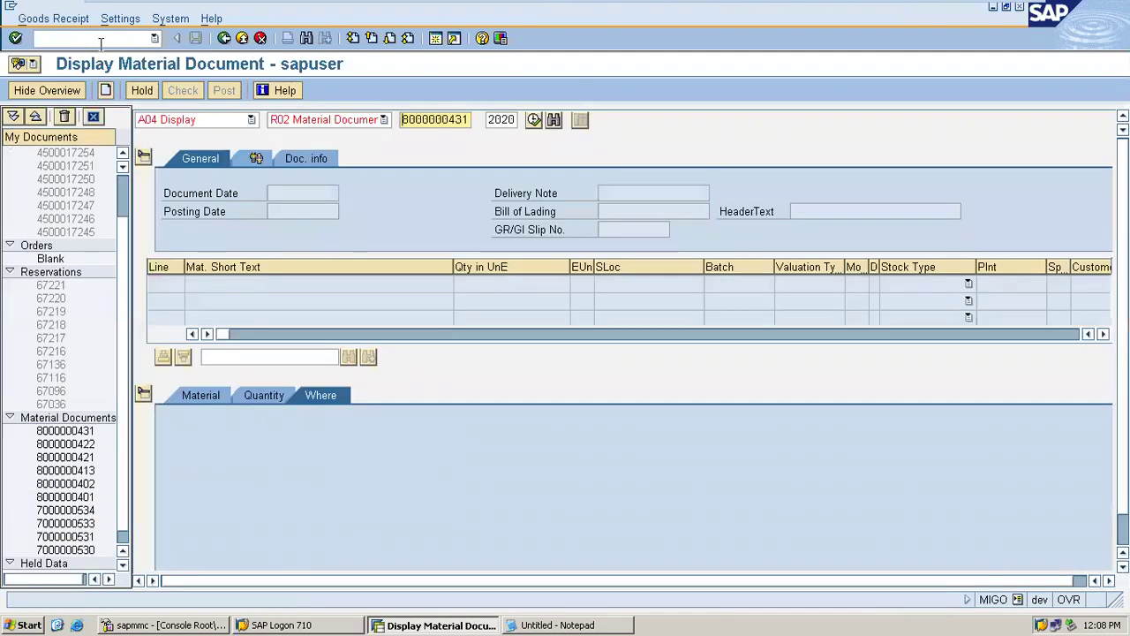
# Set the goods movement to A01 Goods Receipt for R01 Purchase Order and load the purchase order by its copied number
pyautogui.click(186, 122)
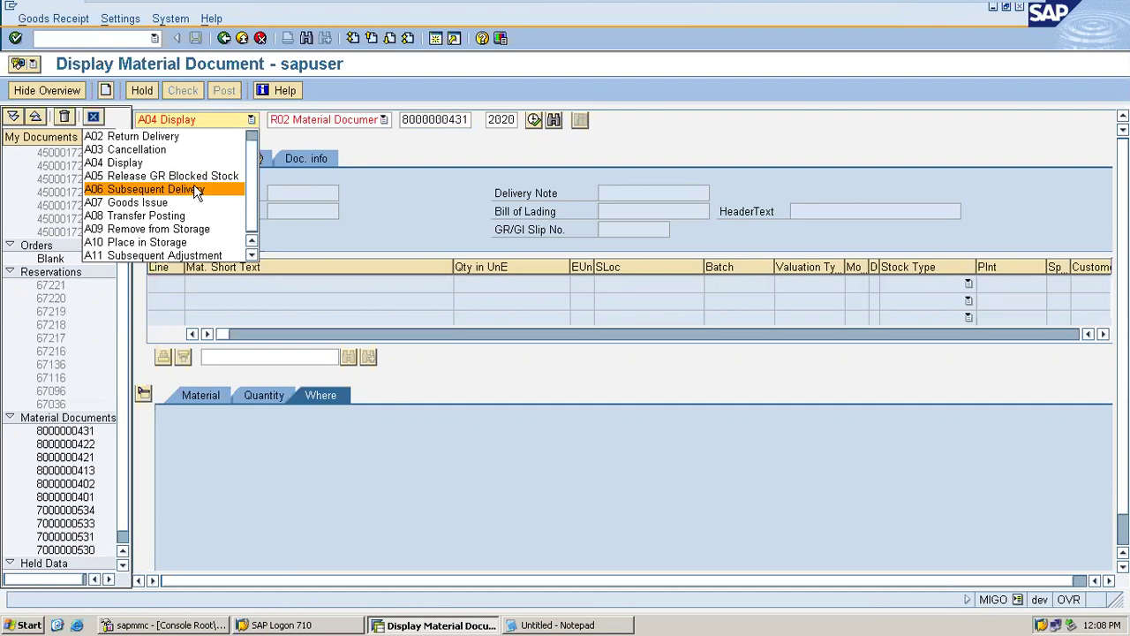
pyautogui.scroll(1, 254, 150)
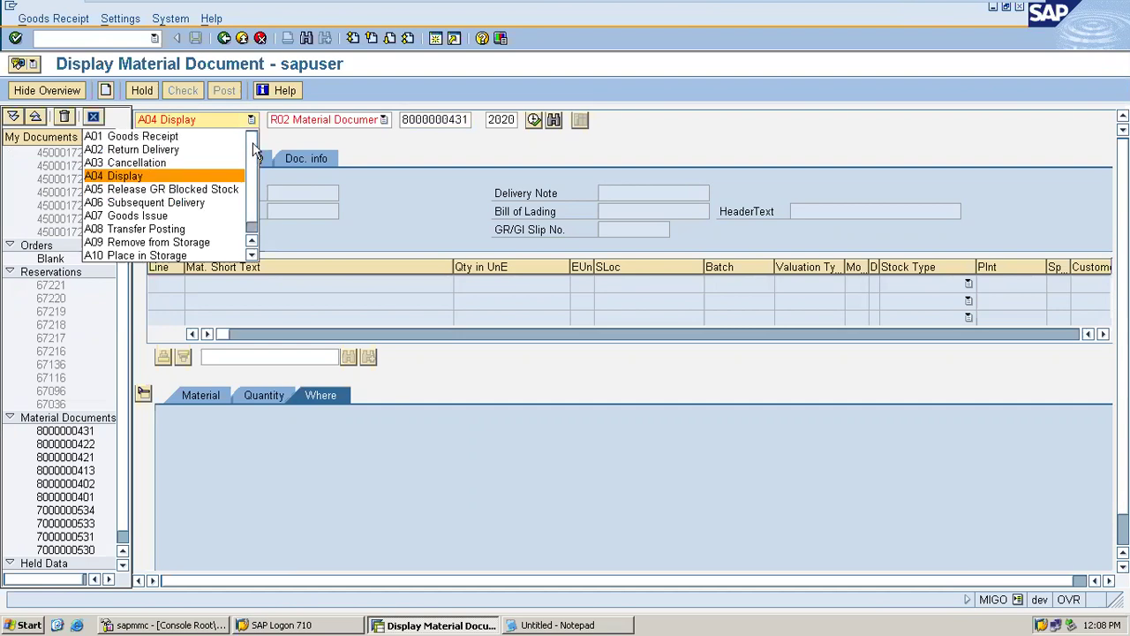
pyautogui.click(215, 137)
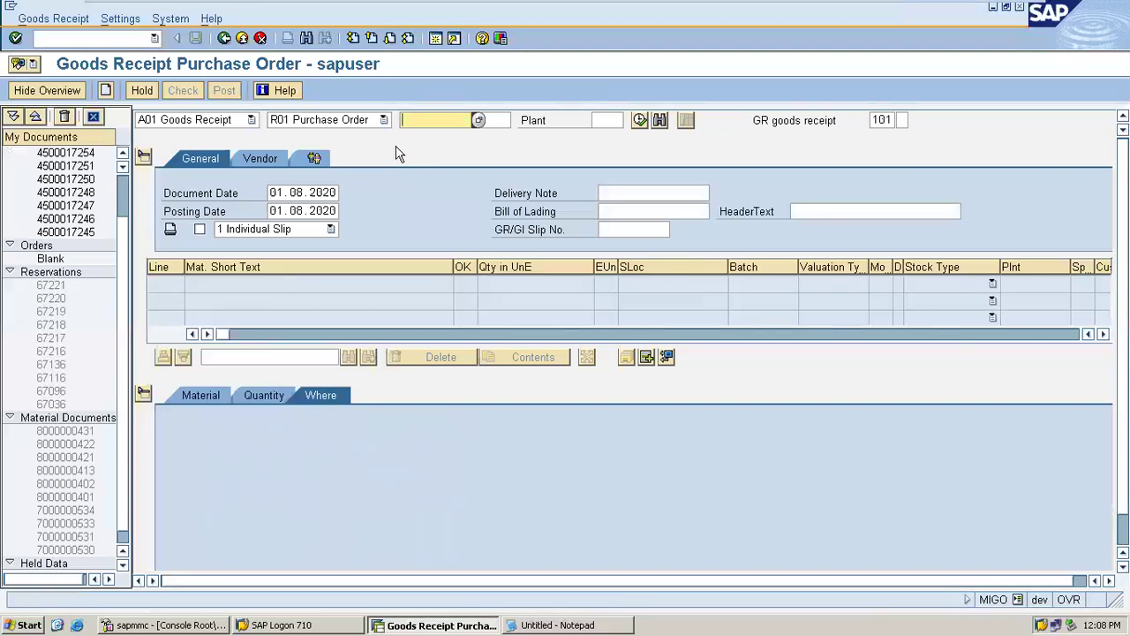
pyautogui.hotkey('ctrl', 'v')
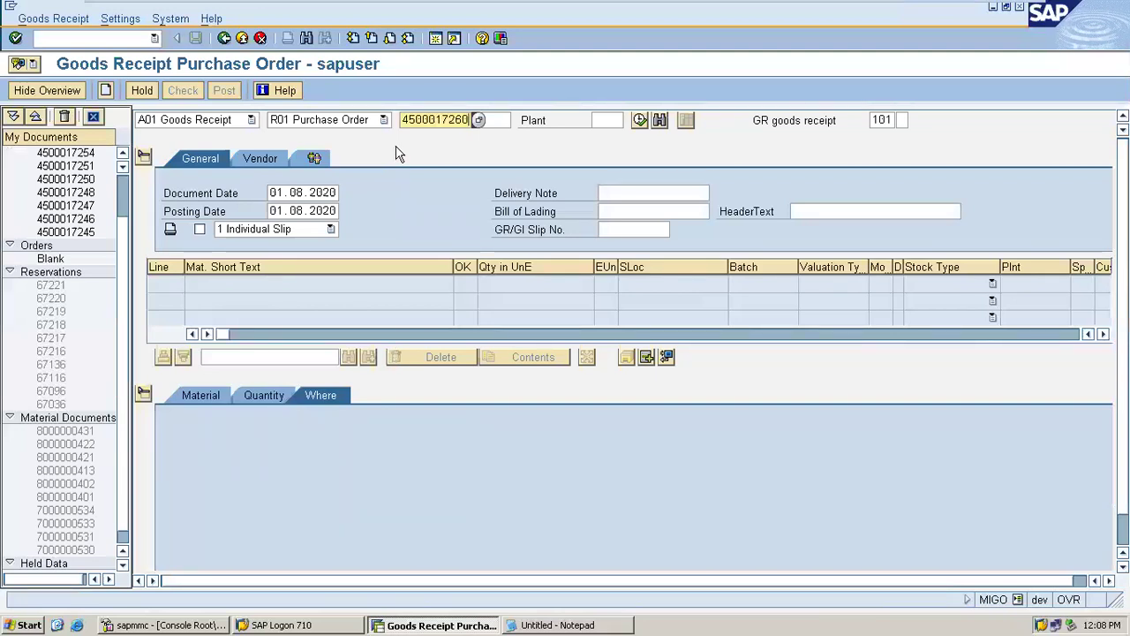
pyautogui.press('Return')
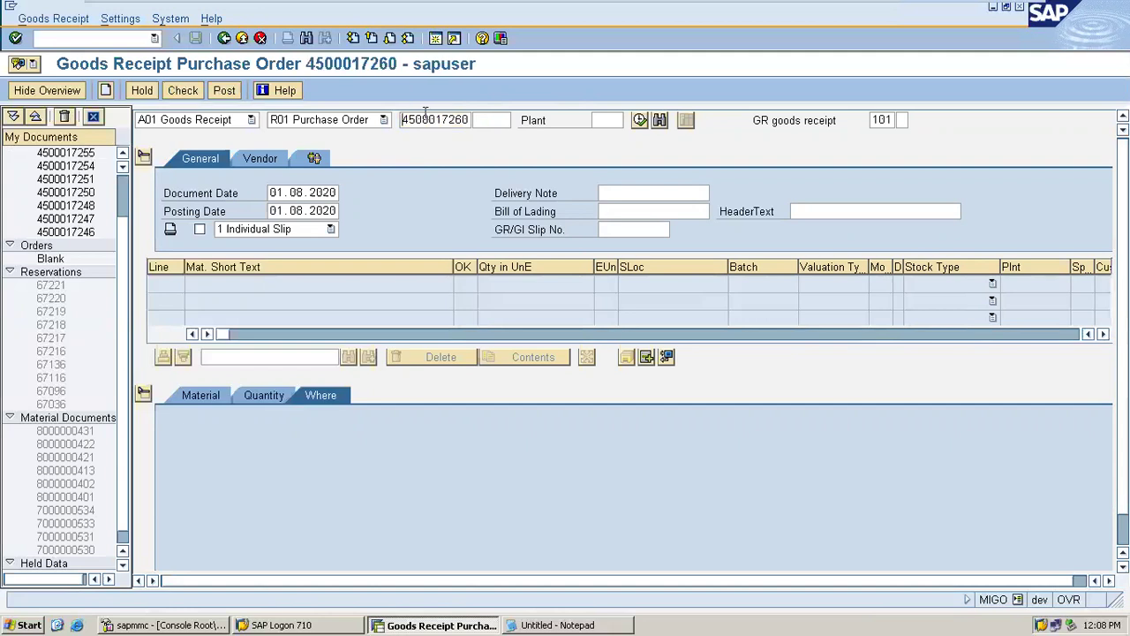
# Mark the TINT GLASS line as Item OK and post the goods receipt
pyautogui.scroll(-1, 1127, 386)
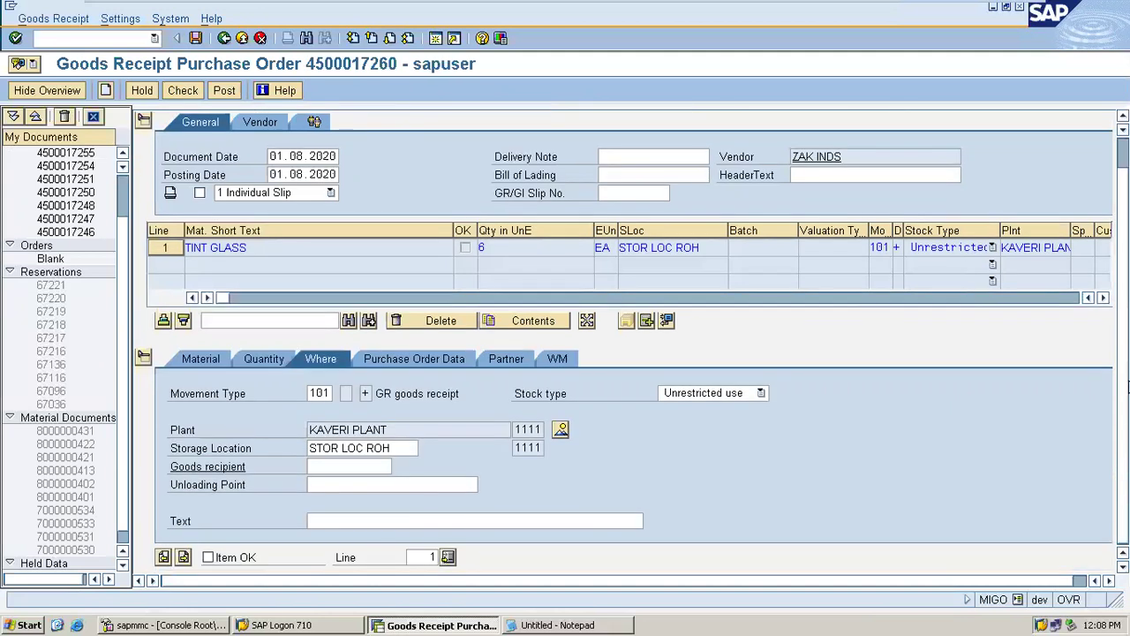
pyautogui.click(247, 563)
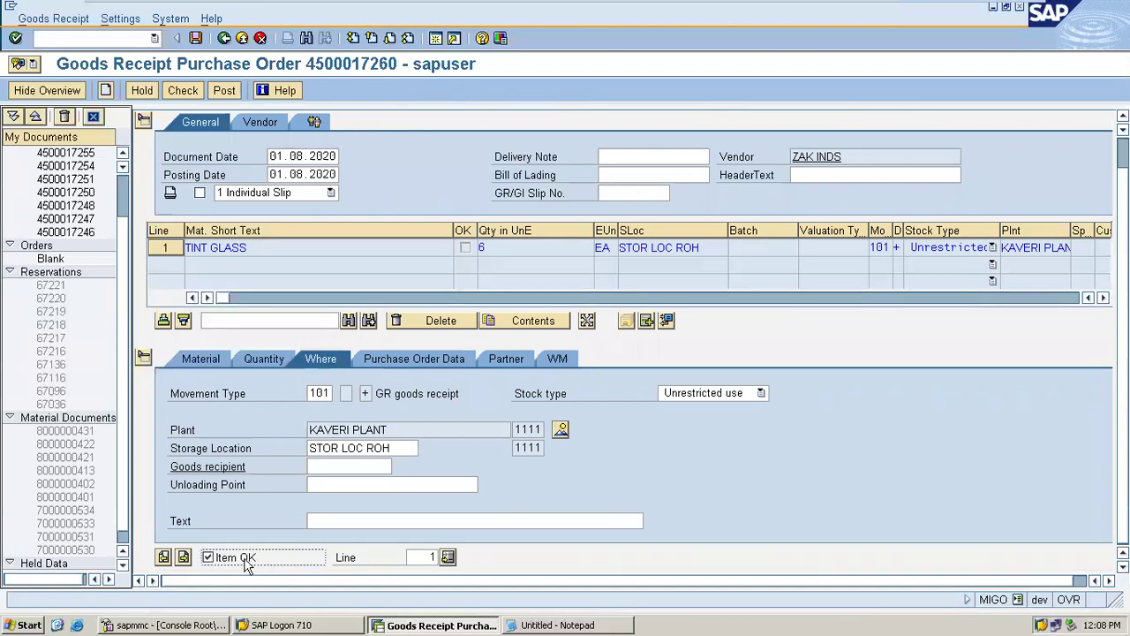
pyautogui.click(222, 92)
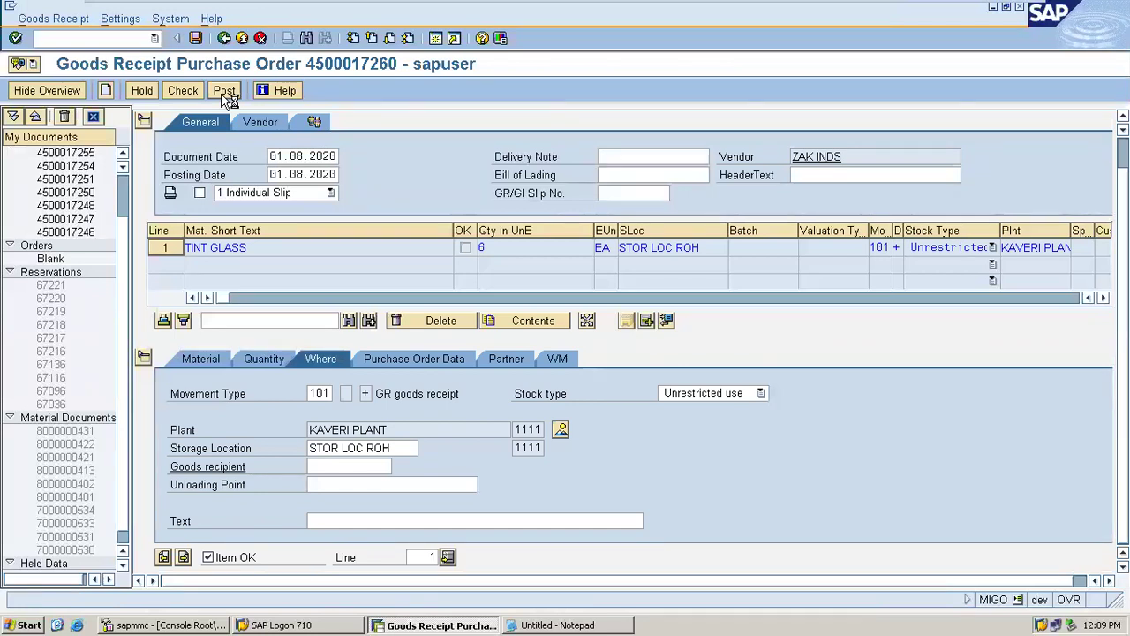
pyautogui.click(225, 92)
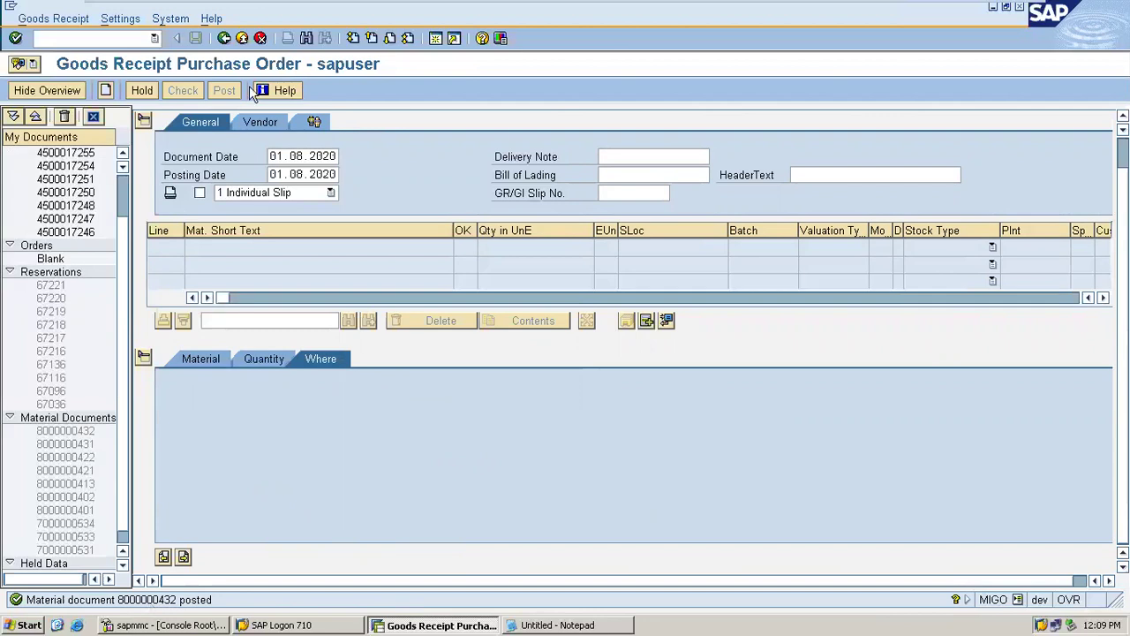
# Restart MIGO with A04 Display, load the posted material document and look up the TR number in its warehouse management data
pyautogui.click(244, 39)
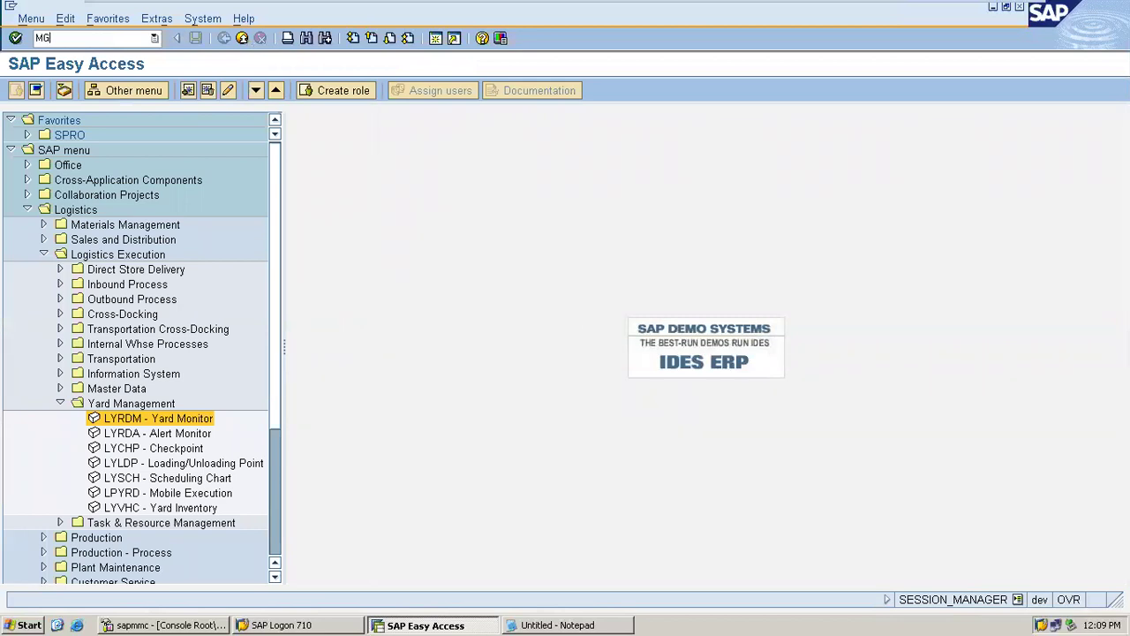
pyautogui.write('MIGO')
pyautogui.press('Return')
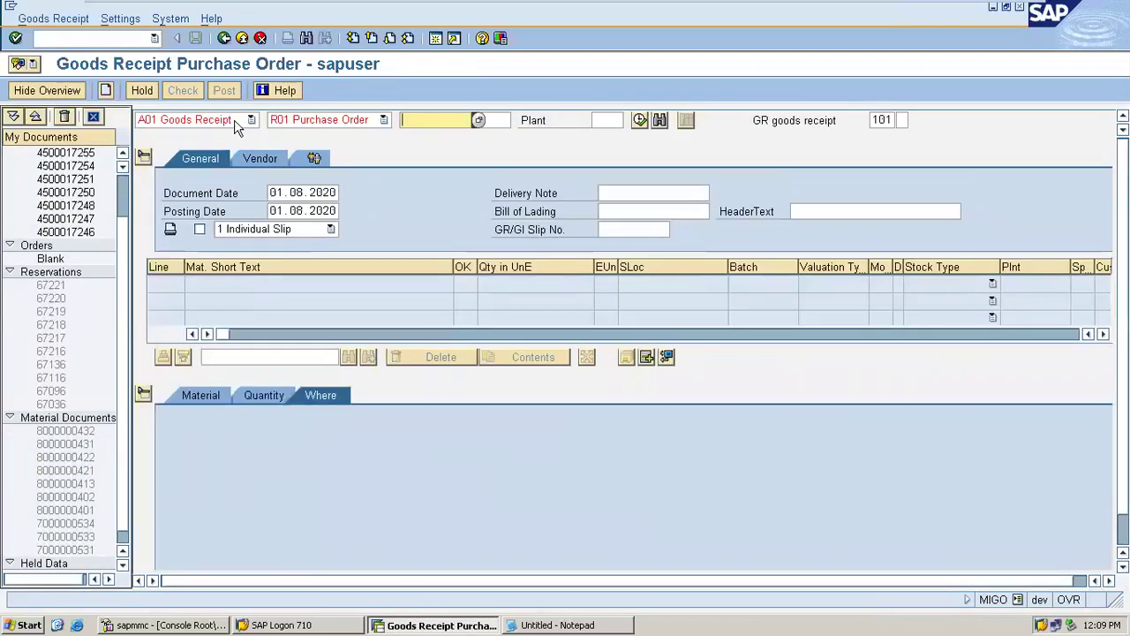
pyautogui.click(238, 121)
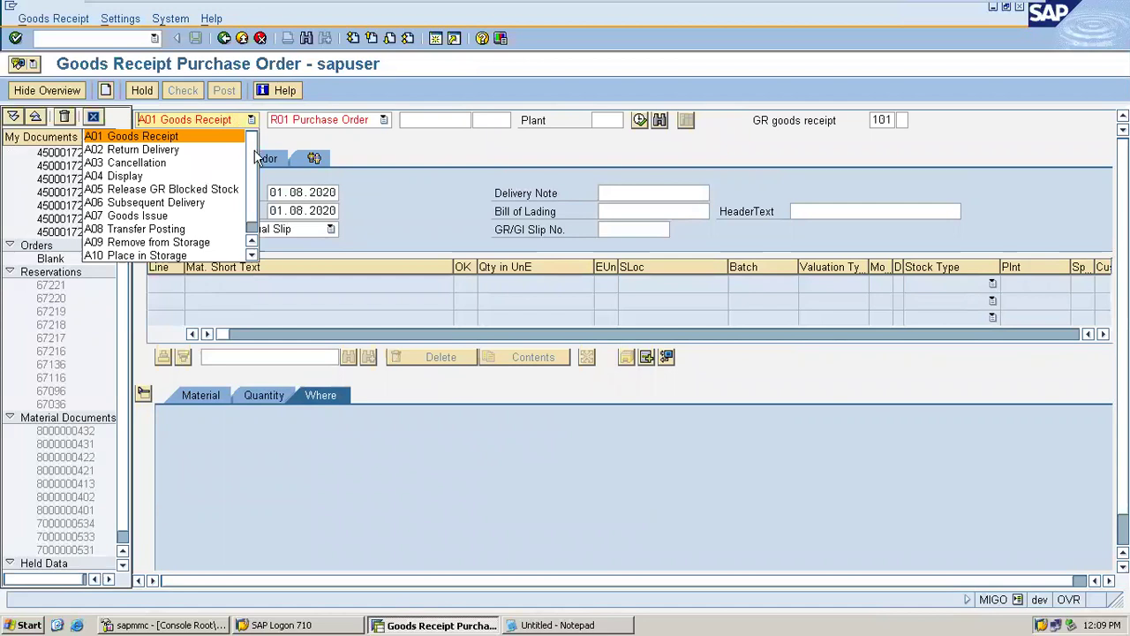
pyautogui.click(219, 176)
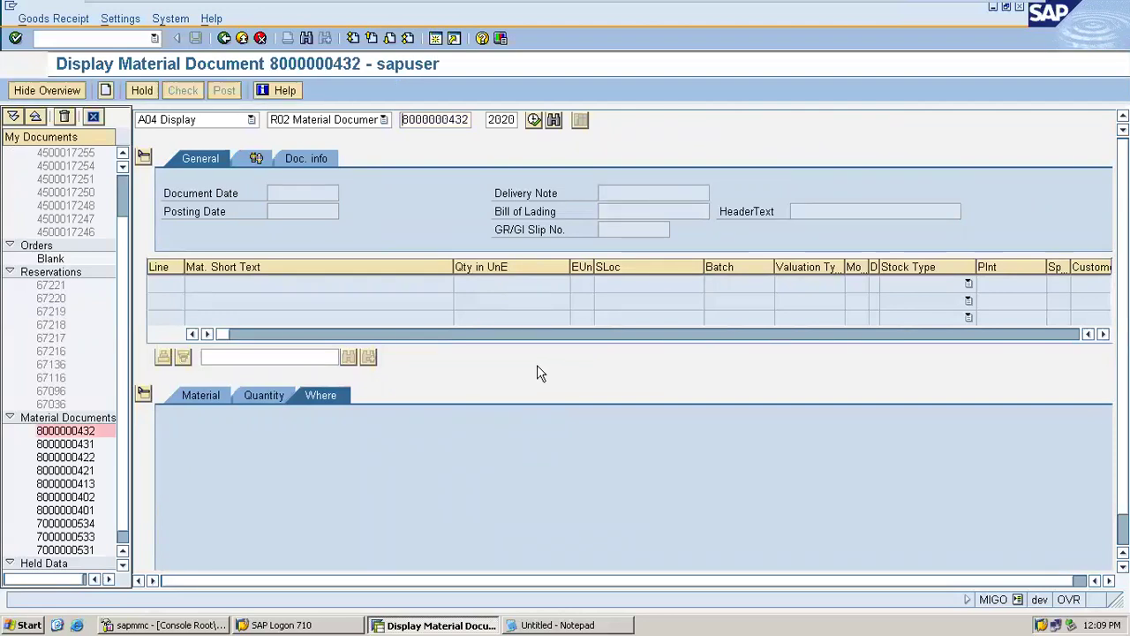
pyautogui.click(556, 398)
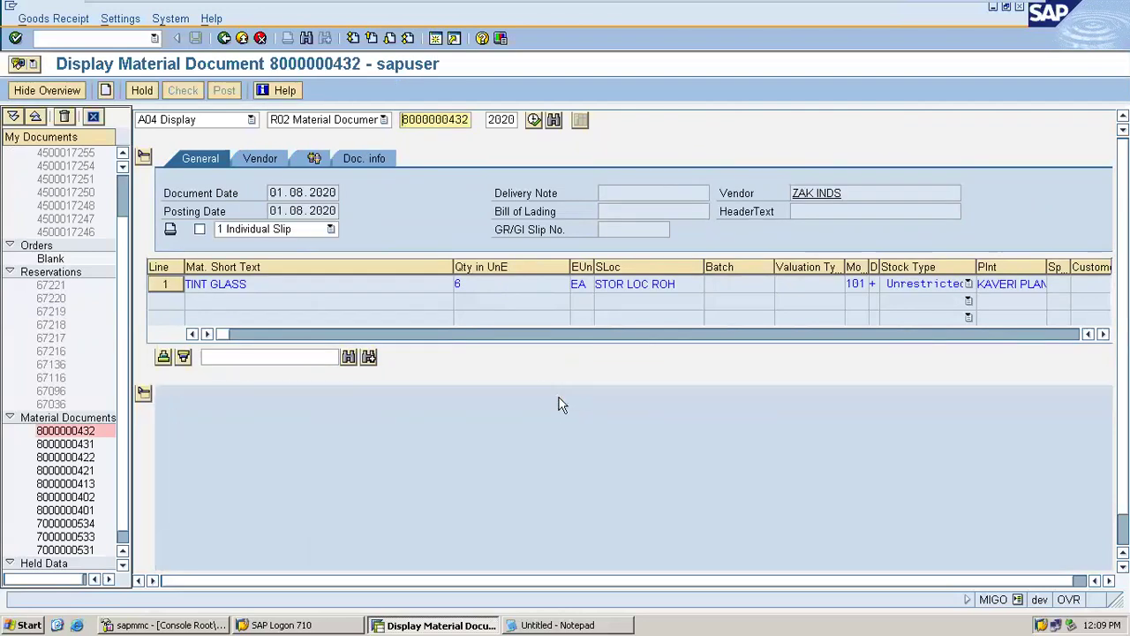
pyautogui.click(327, 520)
# Add the line "TR: 12" below the delivery number in the Notepad note
pyautogui.click(541, 625)
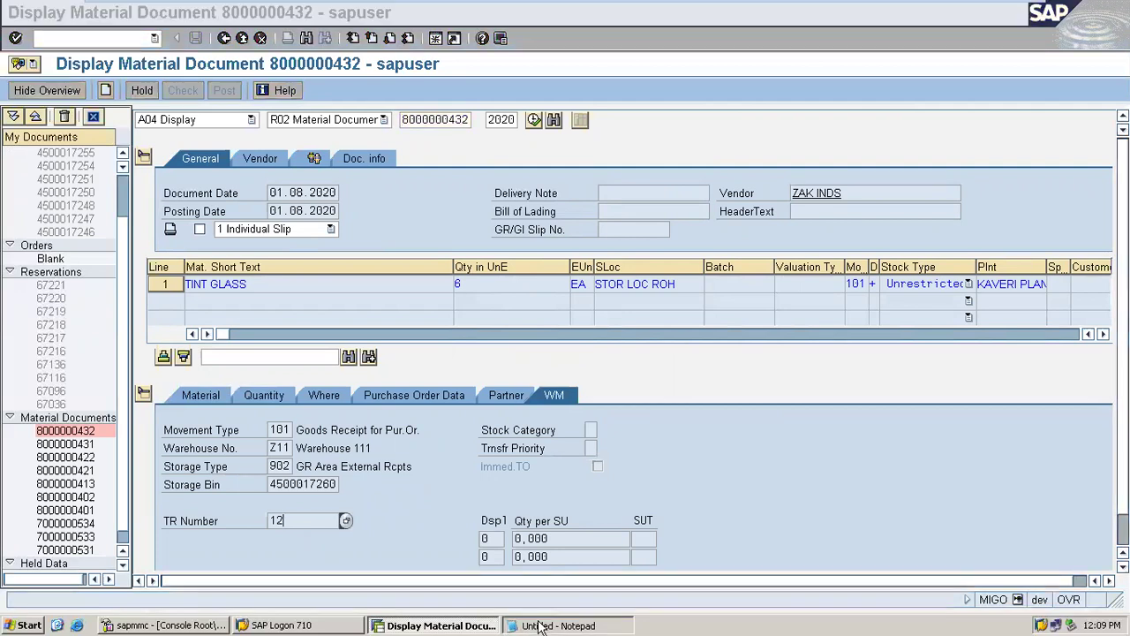
pyautogui.click(585, 309)
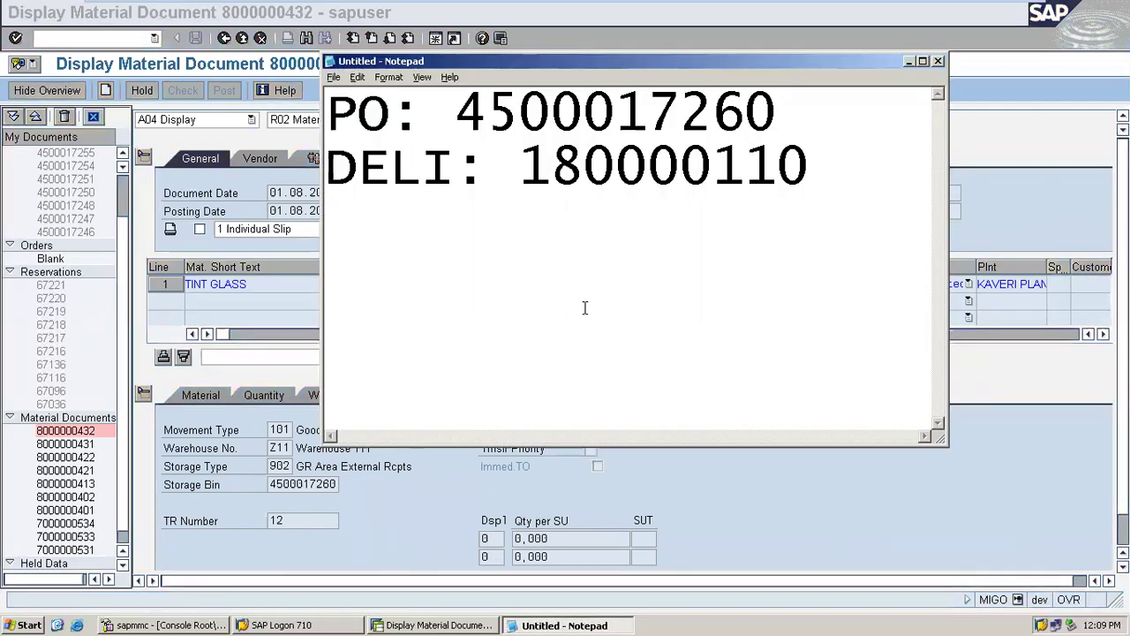
pyautogui.press('End')
pyautogui.press('Return')
pyautogui.write('TR: ')
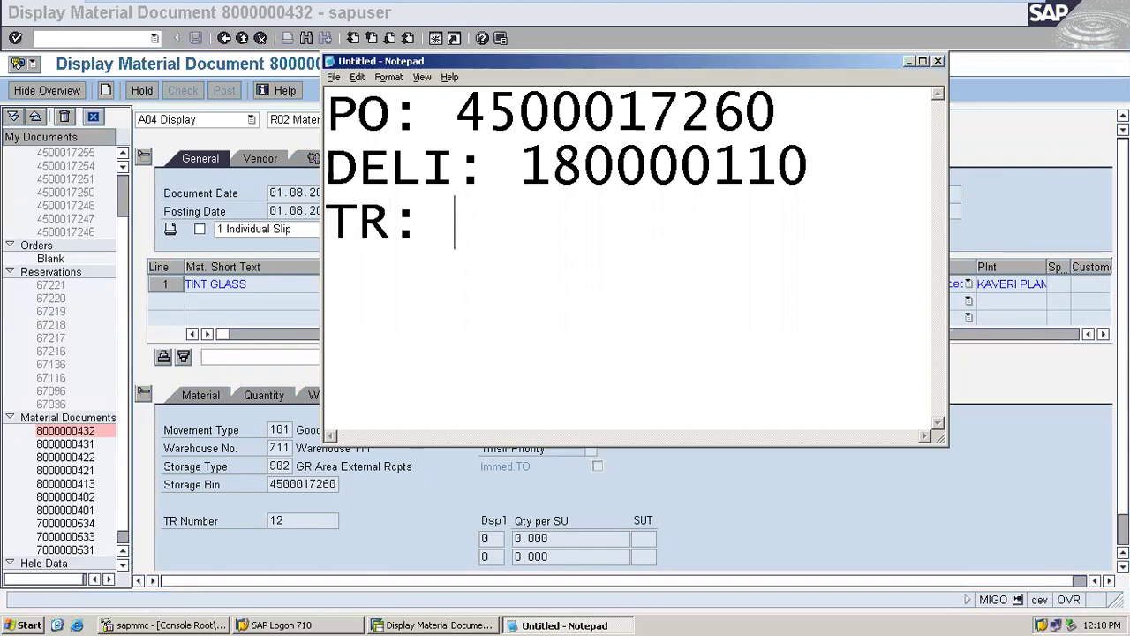
pyautogui.write('12')
pyautogui.press('Return')
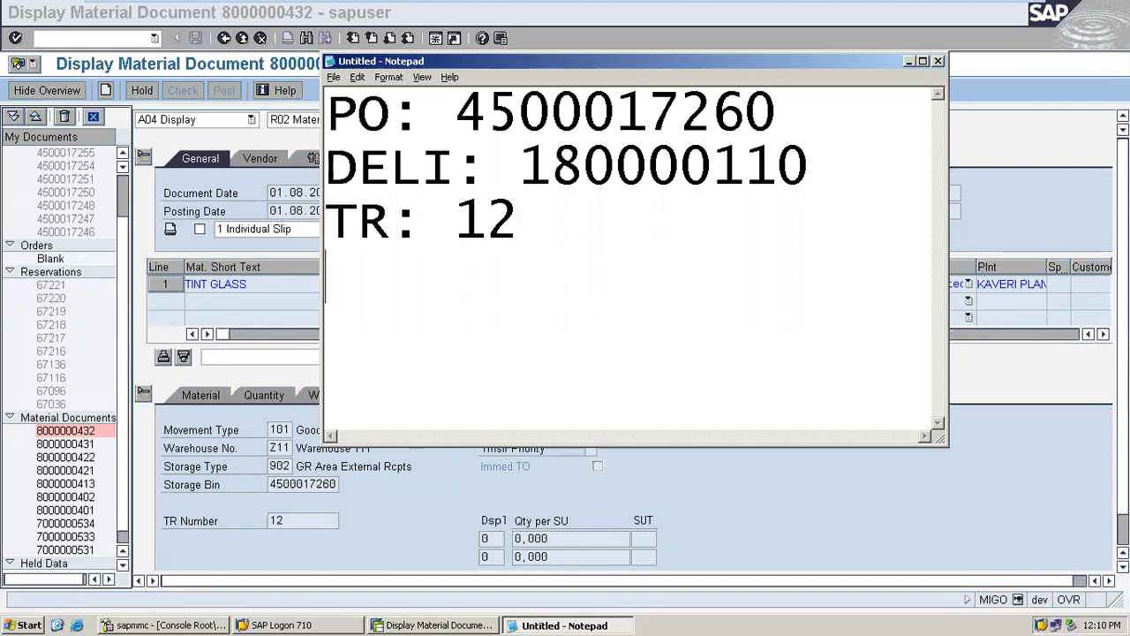
# Return to SAP, open transaction LT04 and try to create a transfer order from TR number 11 in warehouse Z11
pyautogui.click(59, 39)
pyautogui.write('/n')
pyautogui.press('Return')
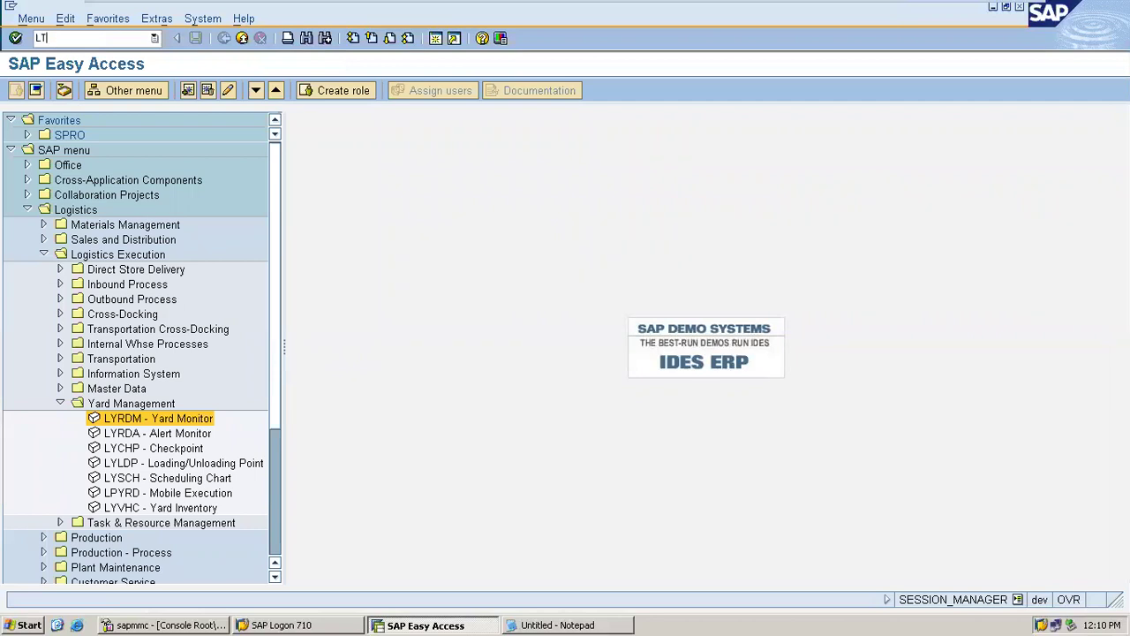
pyautogui.press('Return')
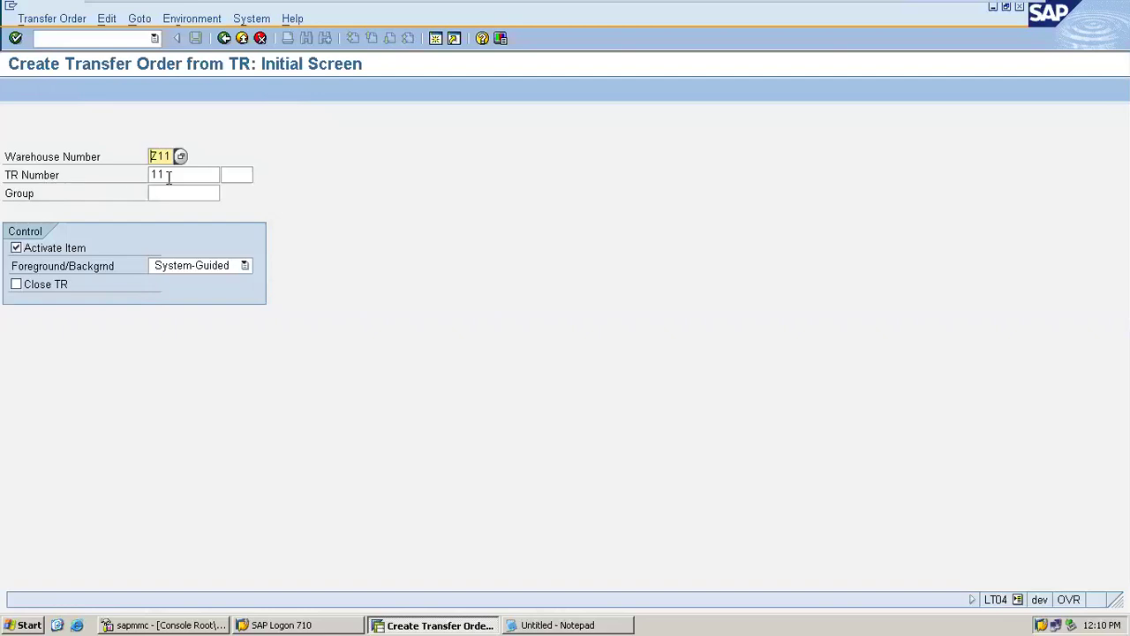
pyautogui.click(168, 176)
pyautogui.press('Return')
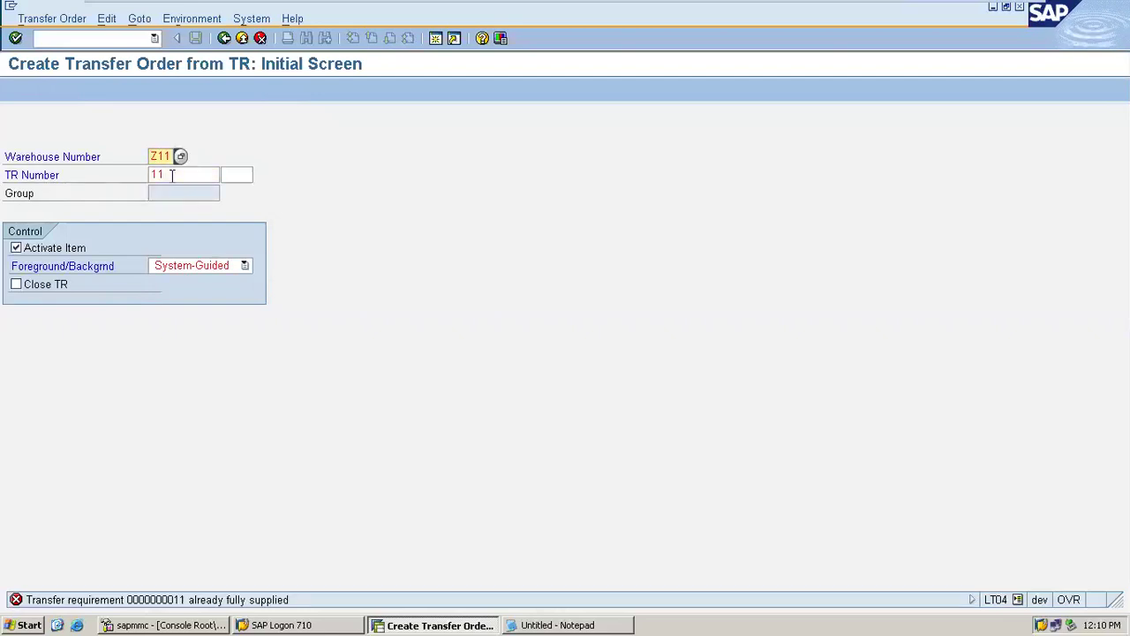
# Restart LT04 and try to create the transfer order from TR number 11 with item 1
pyautogui.click(172, 175)
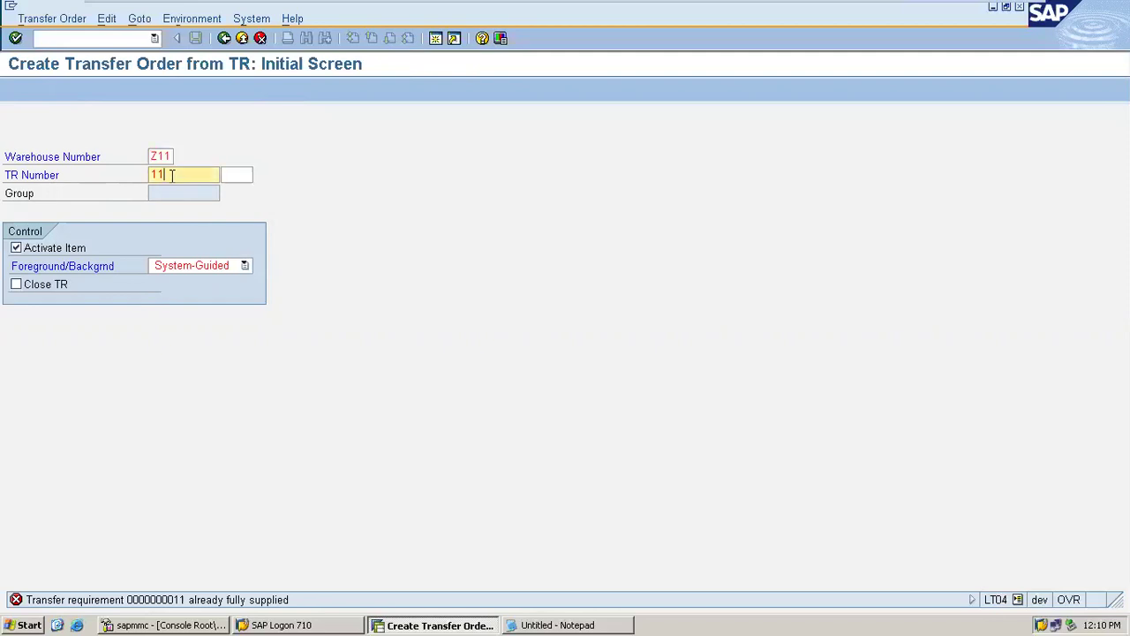
pyautogui.press('F3')
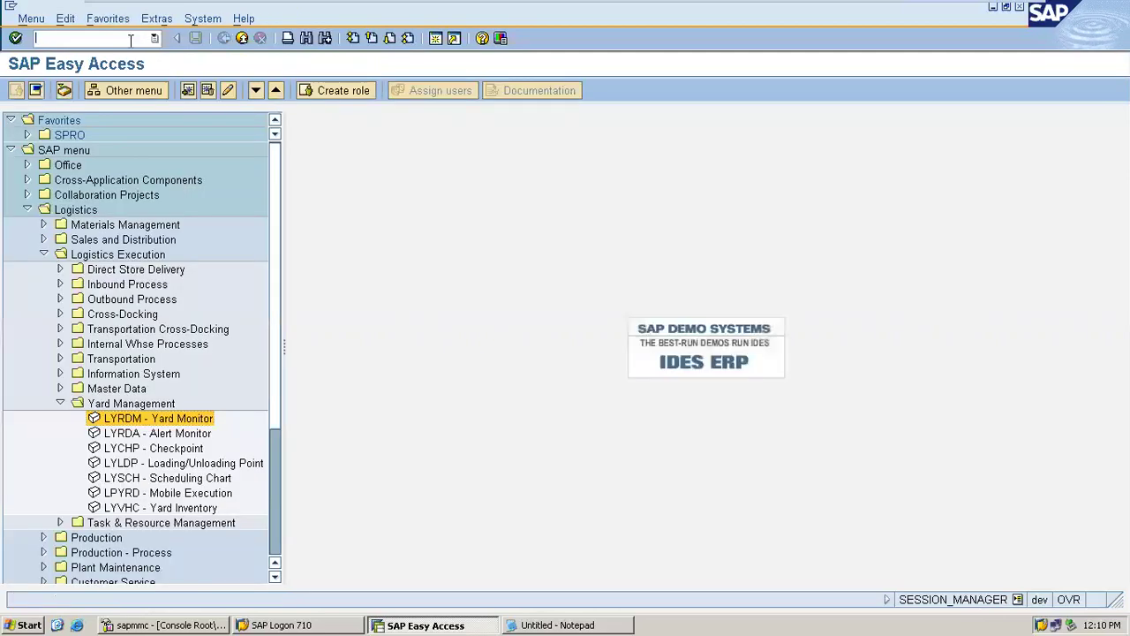
pyautogui.write('LT04')
pyautogui.press('Return')
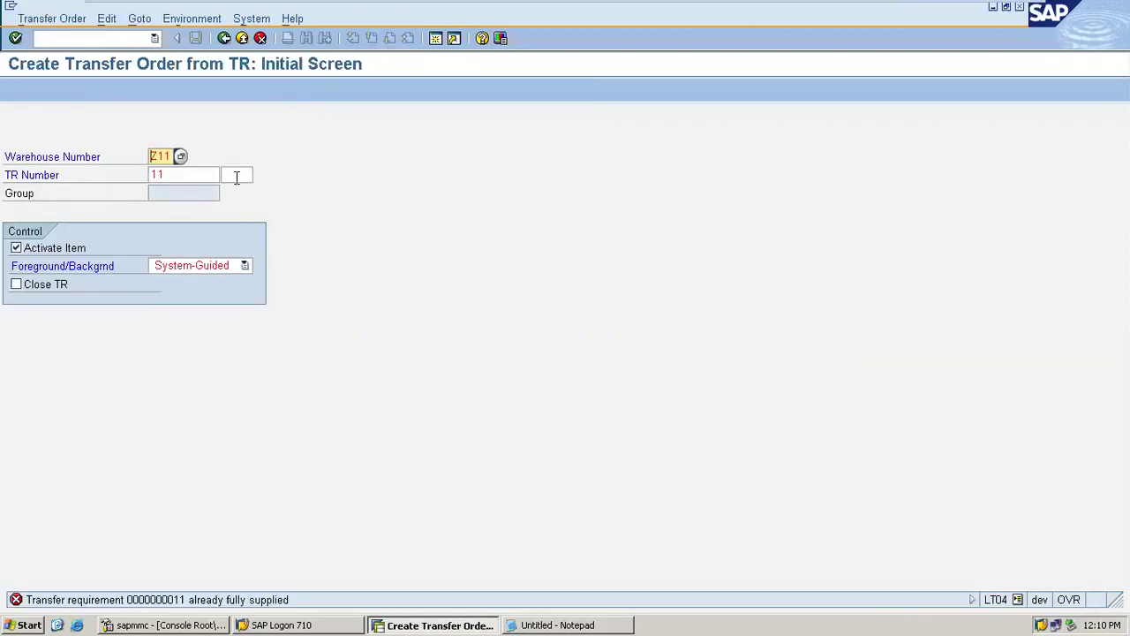
pyautogui.click(236, 178)
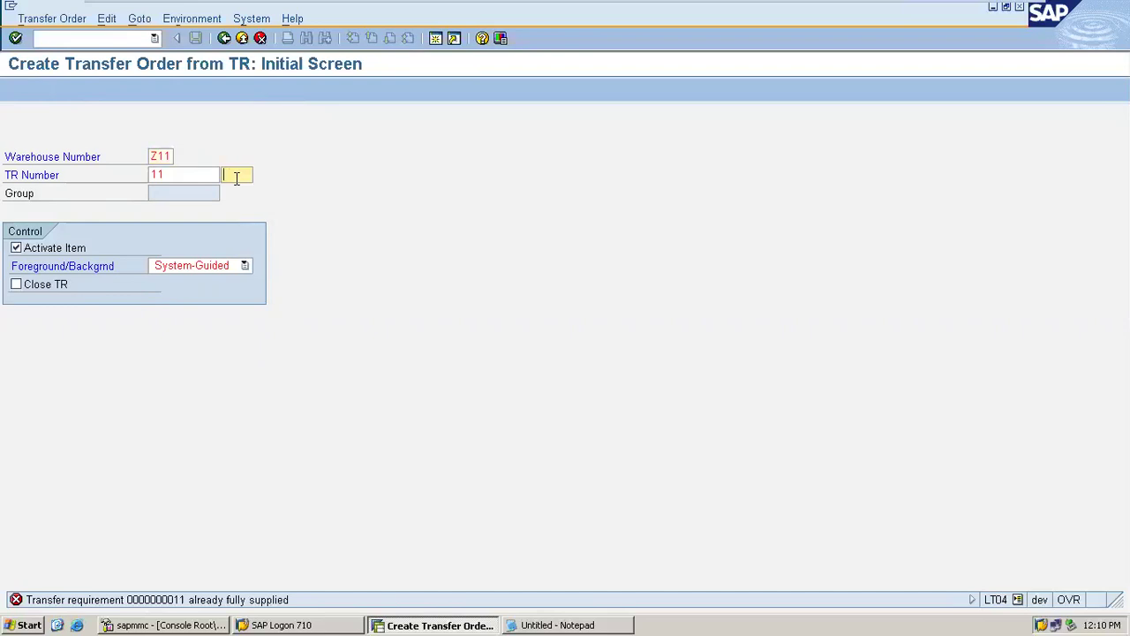
pyautogui.press('Return')
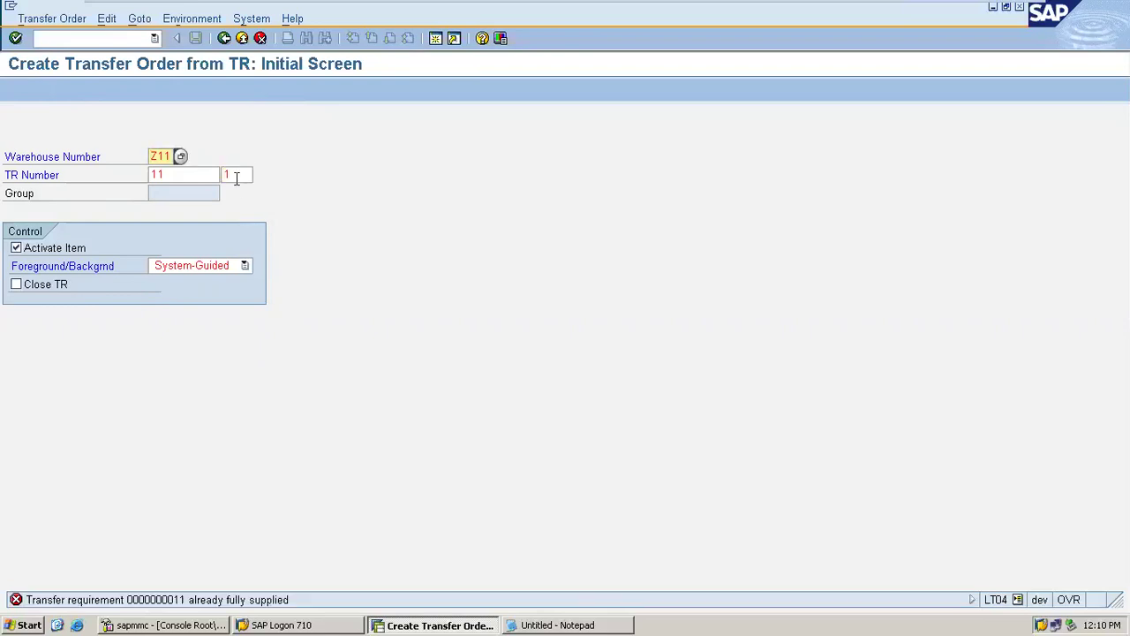
# Start LT04 once more, submit its initial screen and leave the transaction
pyautogui.click(243, 38)
pyautogui.click(122, 38)
pyautogui.write('LT04')
pyautogui.press('Return')
pyautogui.press('Return')
pyautogui.press('F3')
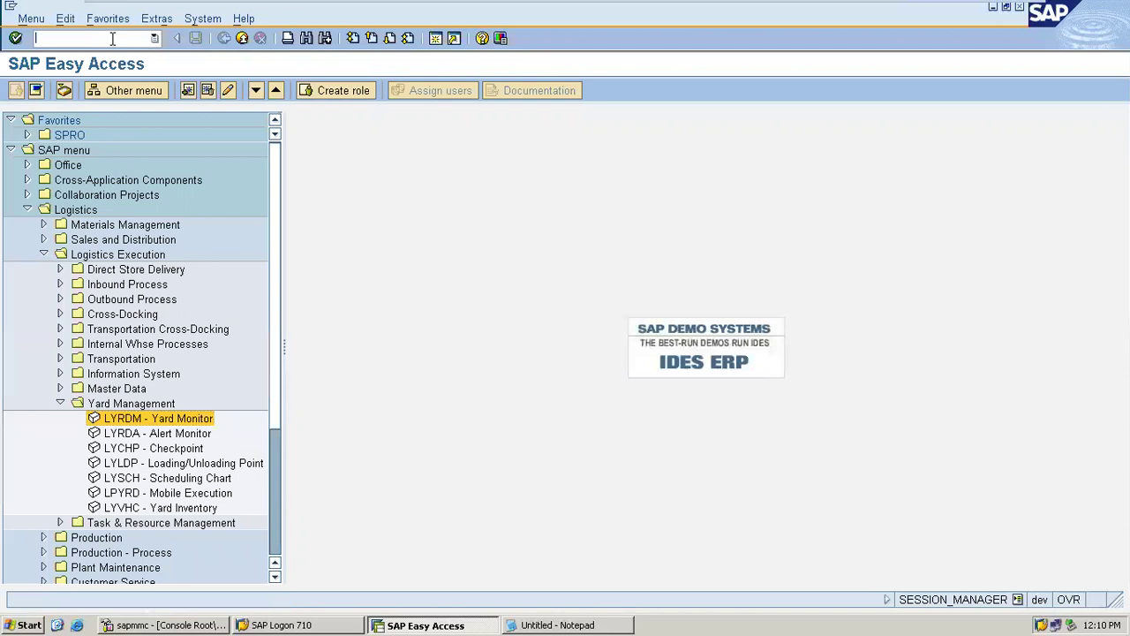
# Run the LX03 bin status report for warehouse Z11, examine the occupancy of its storage bins and leave the report
pyautogui.click(51, 38)
pyautogui.write('LX03')
pyautogui.press('Return')
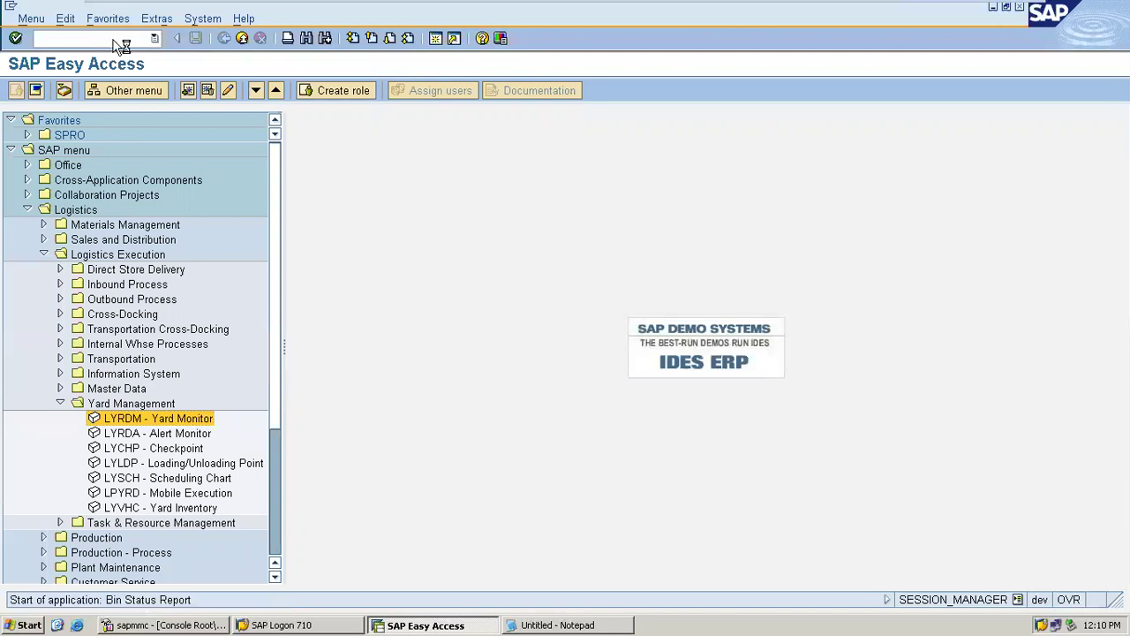
pyautogui.click(16, 90)
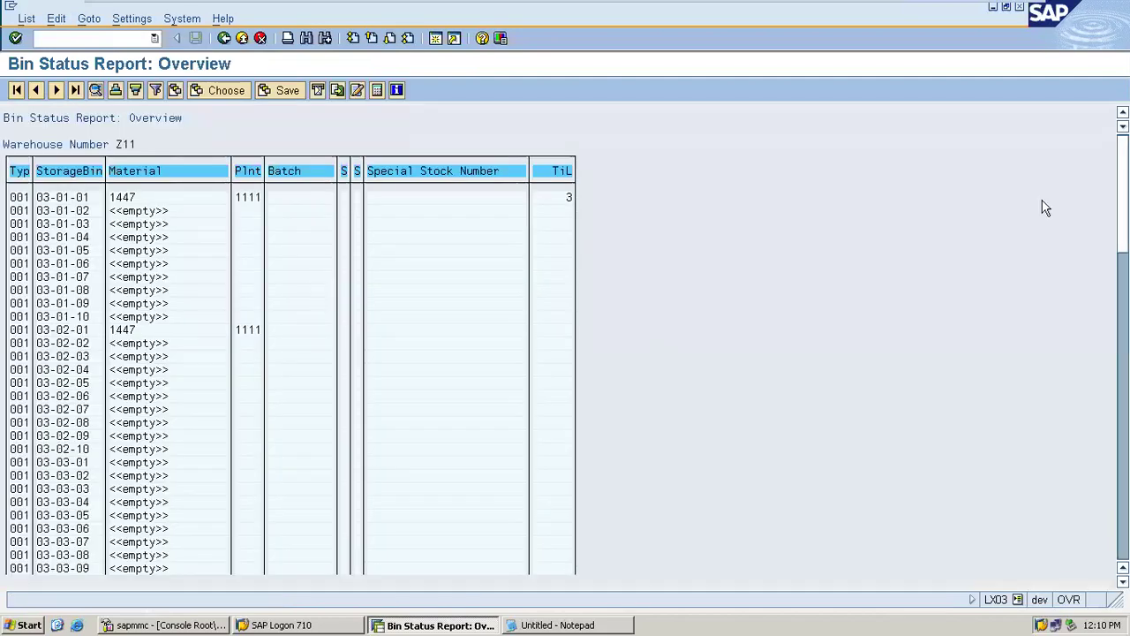
pyautogui.moveTo(1125, 193); pyautogui.dragTo(1127, 256)
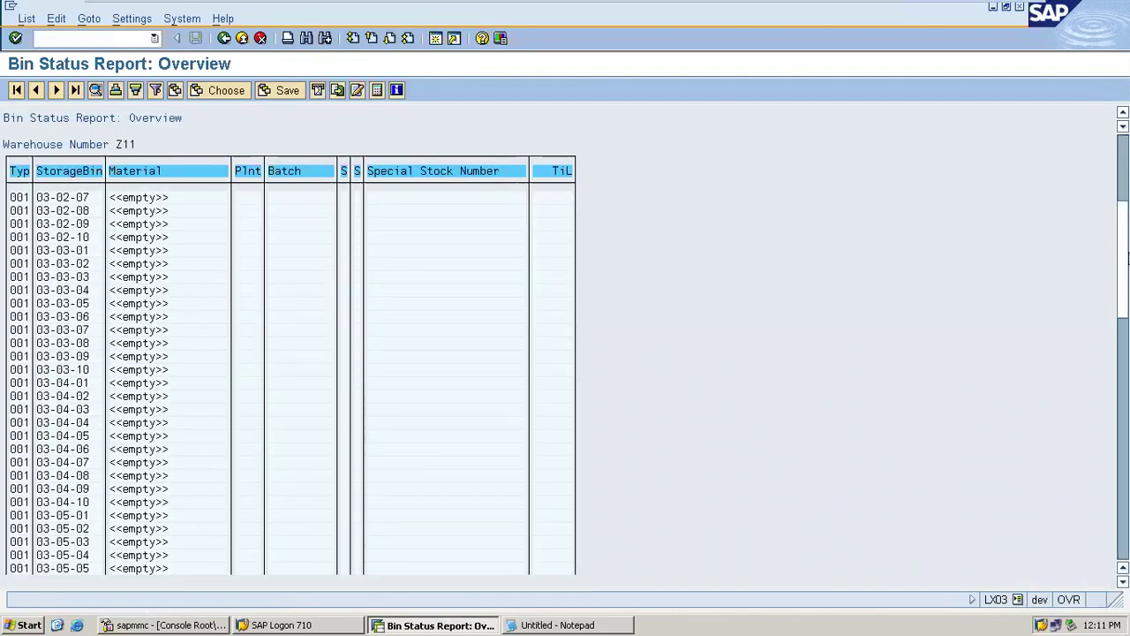
pyautogui.press('F3')
pyautogui.press('F3')
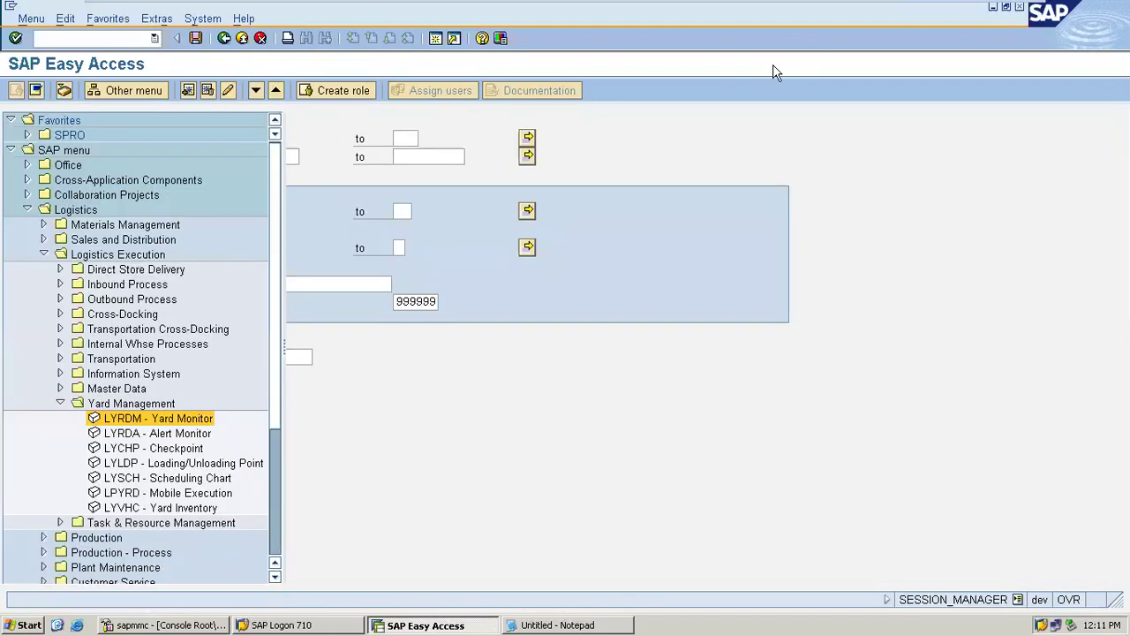
# Run LT04 and create a putaway transfer order from TR number 12, item 1, in warehouse Z11, and leave the transaction
pyautogui.click(103, 39)
pyautogui.write('LT04')
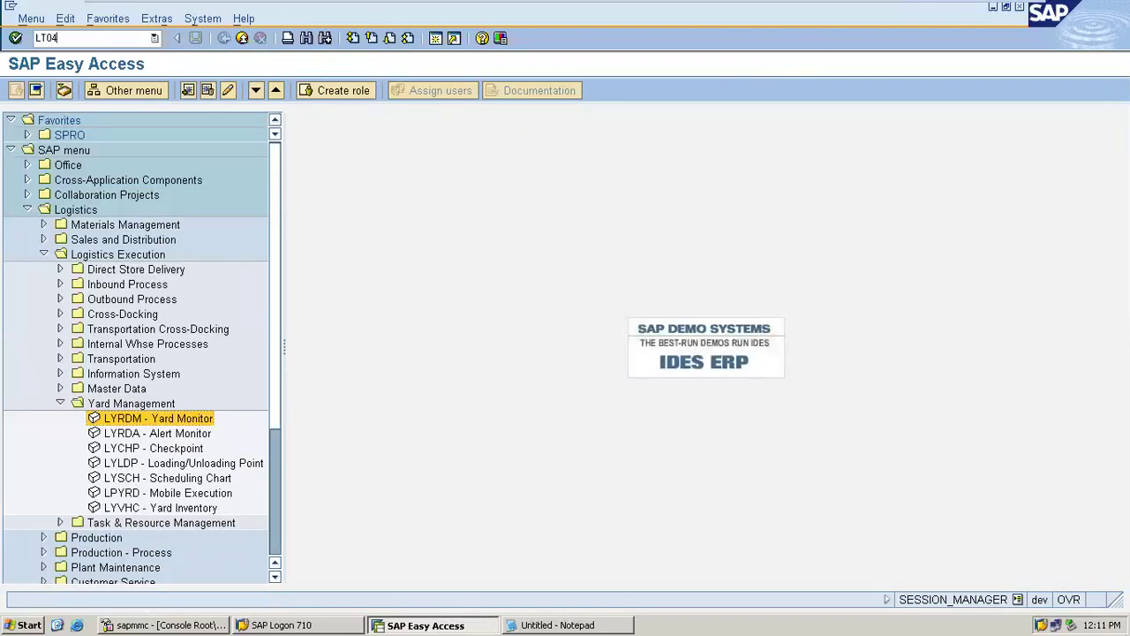
pyautogui.press('Return')
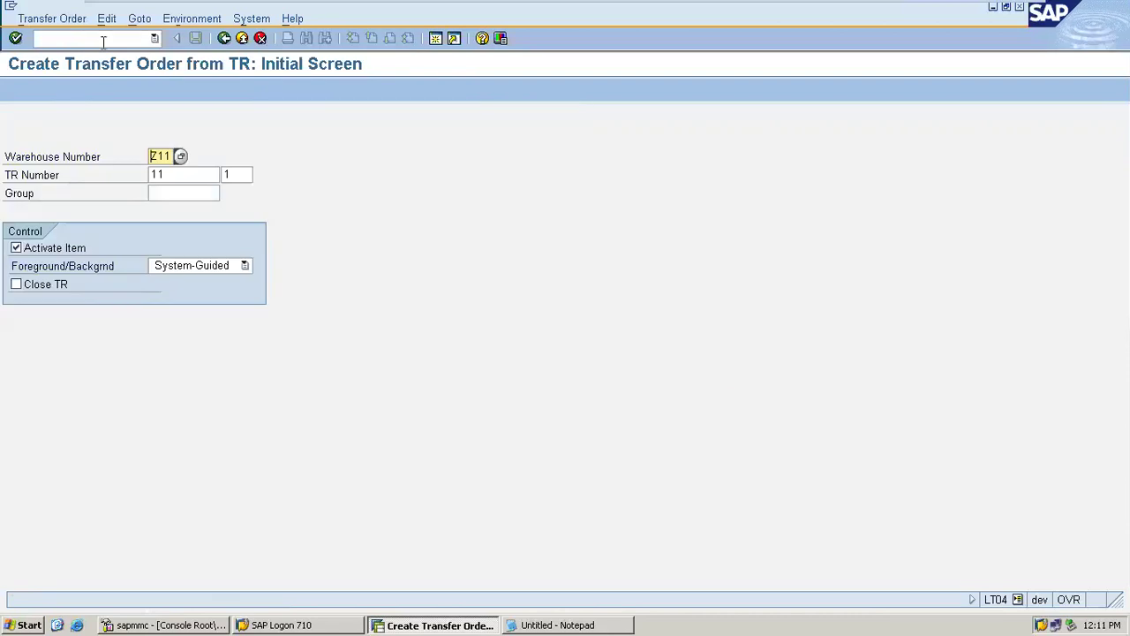
pyautogui.press('Return')
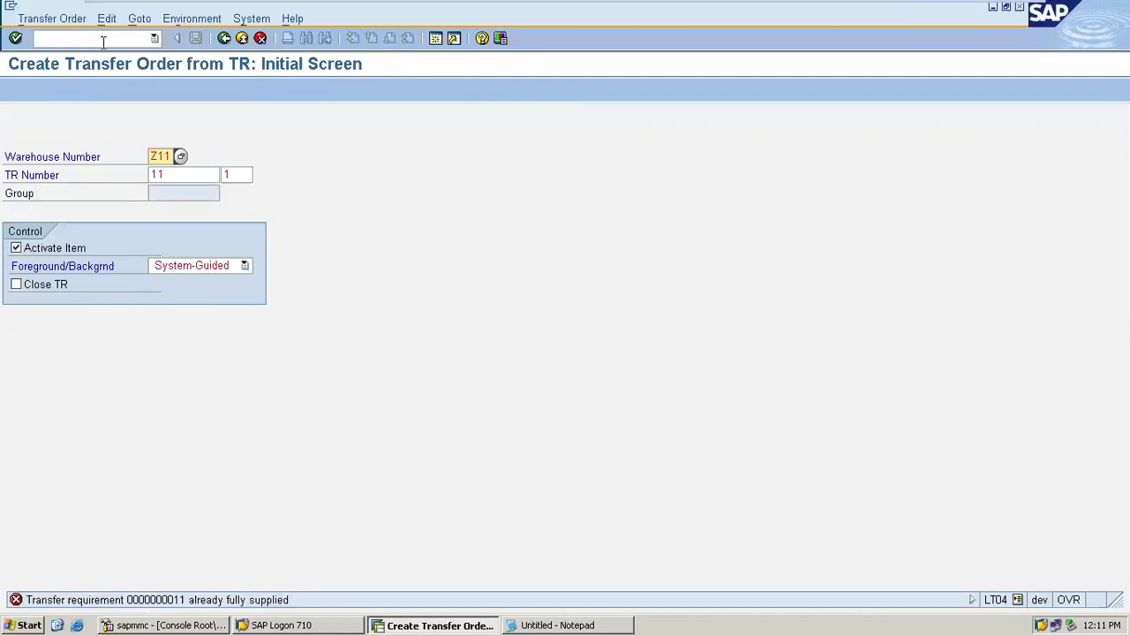
pyautogui.doubleClick(194, 175)
pyautogui.write('12')
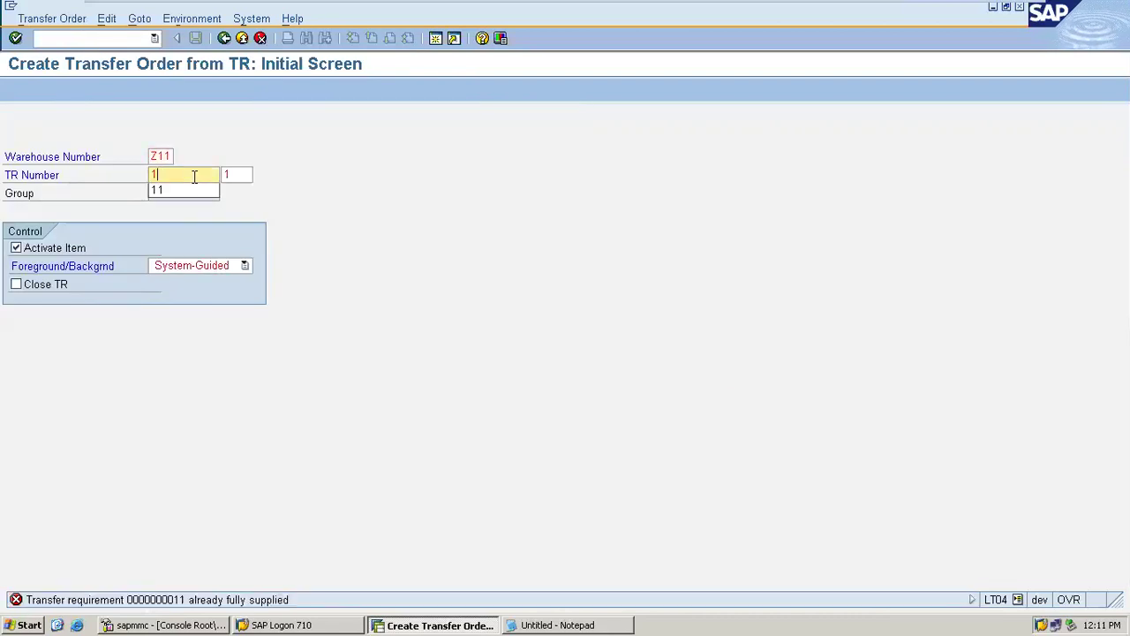
pyautogui.press('Return')
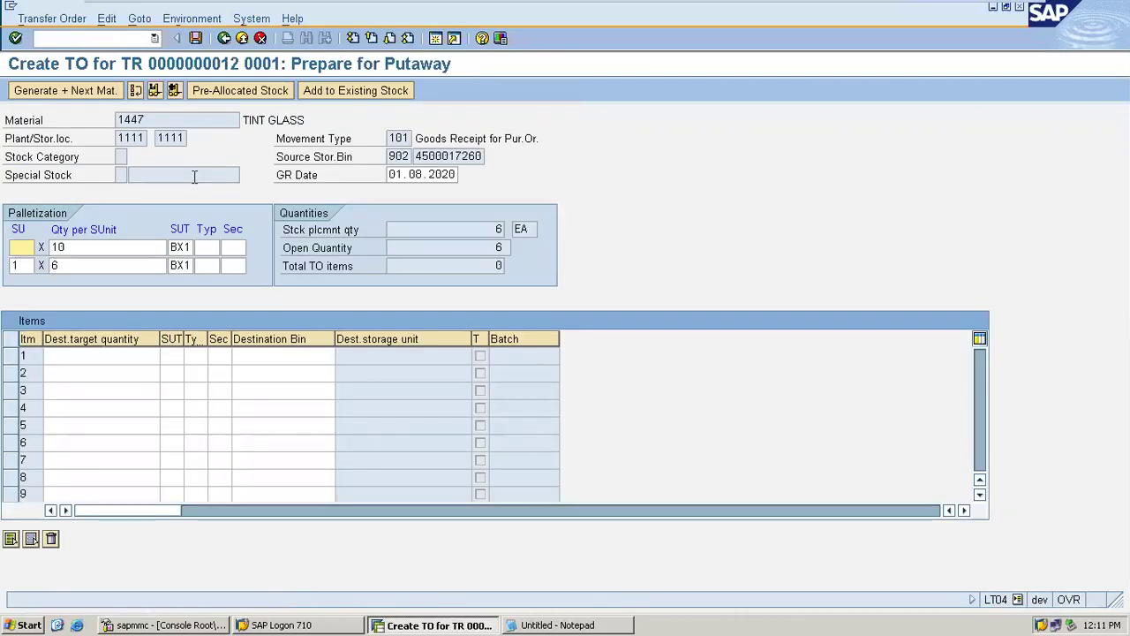
pyautogui.click(199, 42)
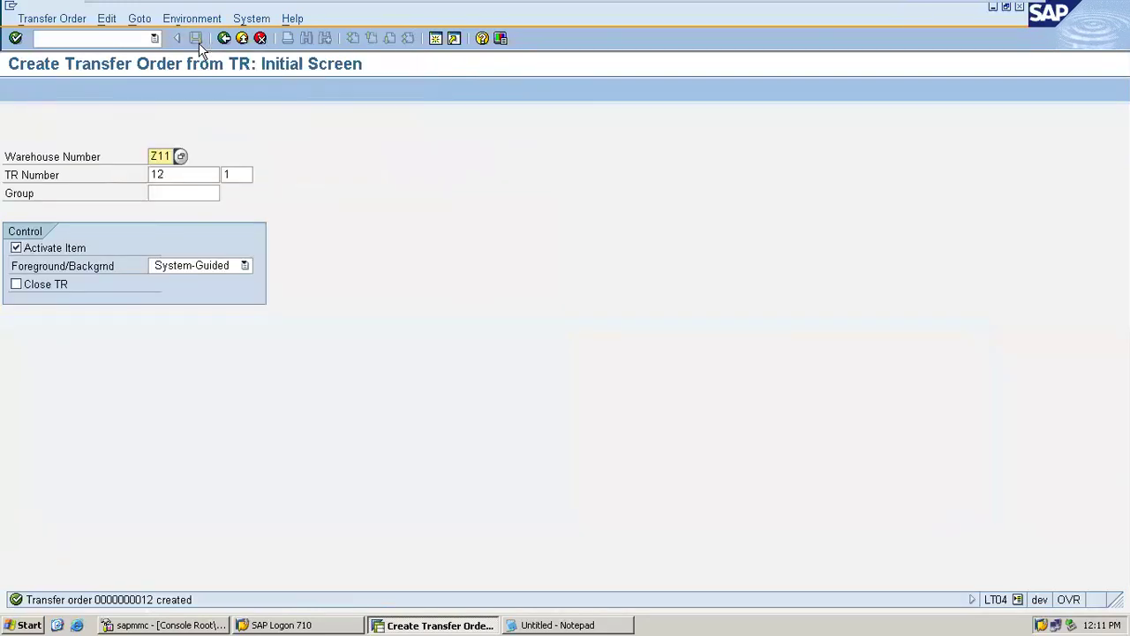
pyautogui.press('F3')
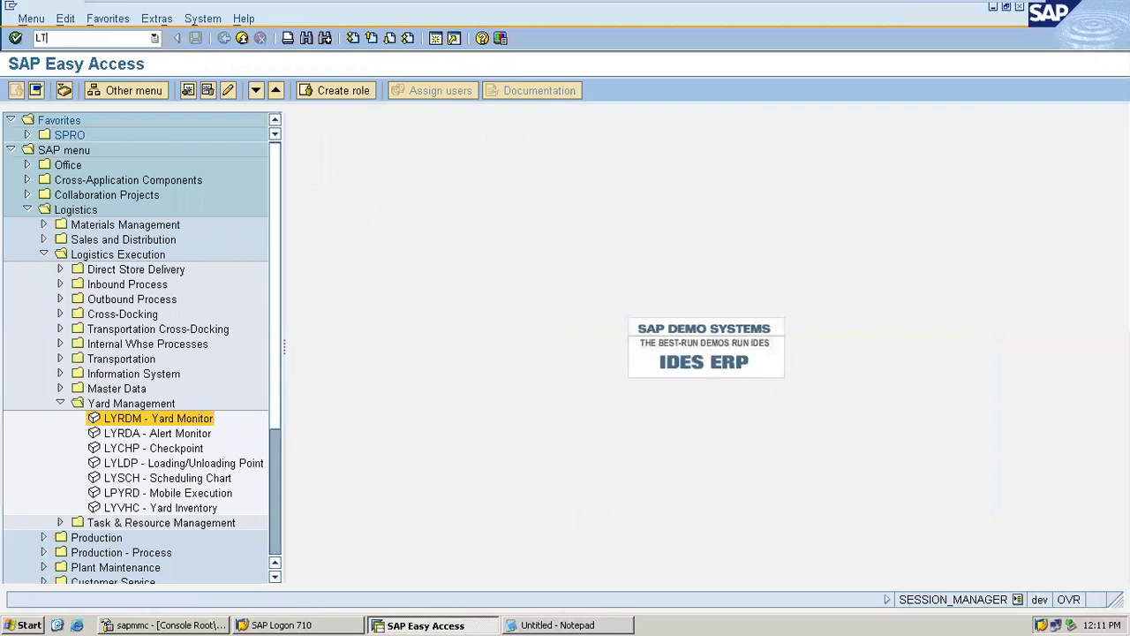
# Run LT12 and open the items of transfer order 12 in warehouse Z11 for confirmation in the foreground
pyautogui.write('LT12')
pyautogui.press('Return')
pyautogui.press('Return')
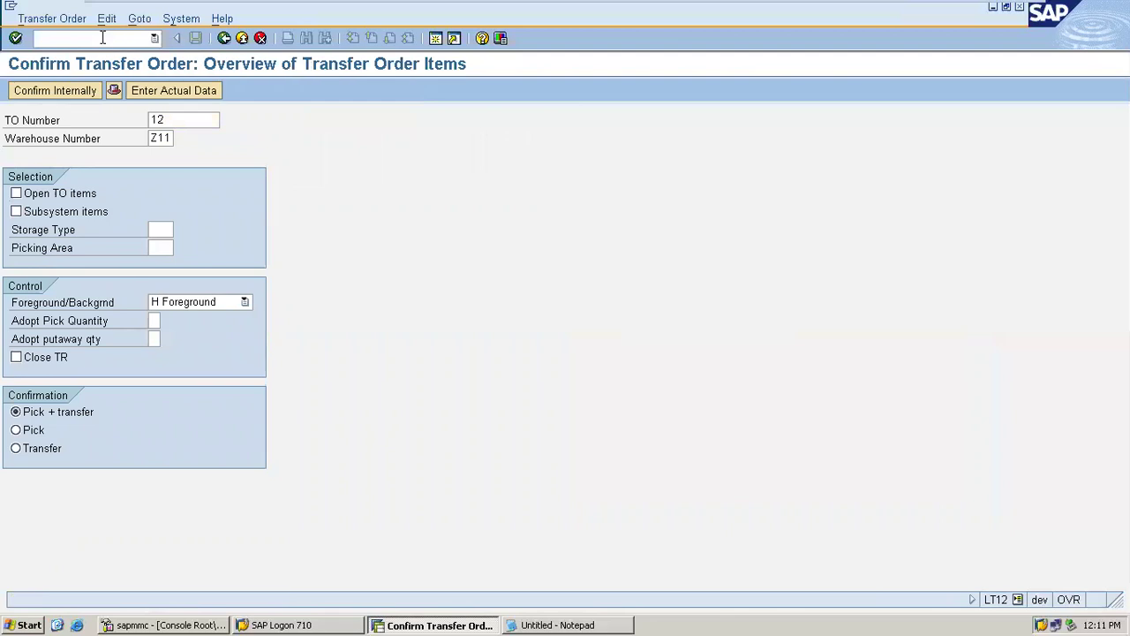
# Examine the destination bin and the remaining columns of the transfer order item for material 1447
pyautogui.click(363, 229)
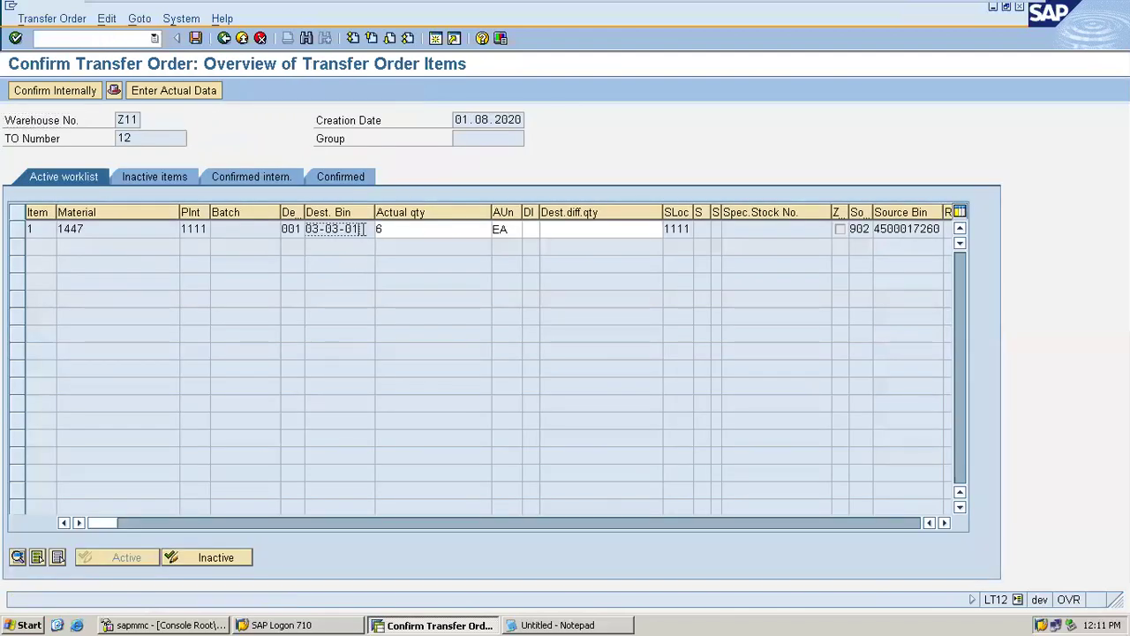
pyautogui.hotkey('shift', 'Left')
pyautogui.hotkey('shift', 'Left')
pyautogui.hotkey('shift', 'Left')
pyautogui.hotkey('shift', 'Left')
pyautogui.hotkey('shift', 'Left')
pyautogui.hotkey('shift', 'Left')
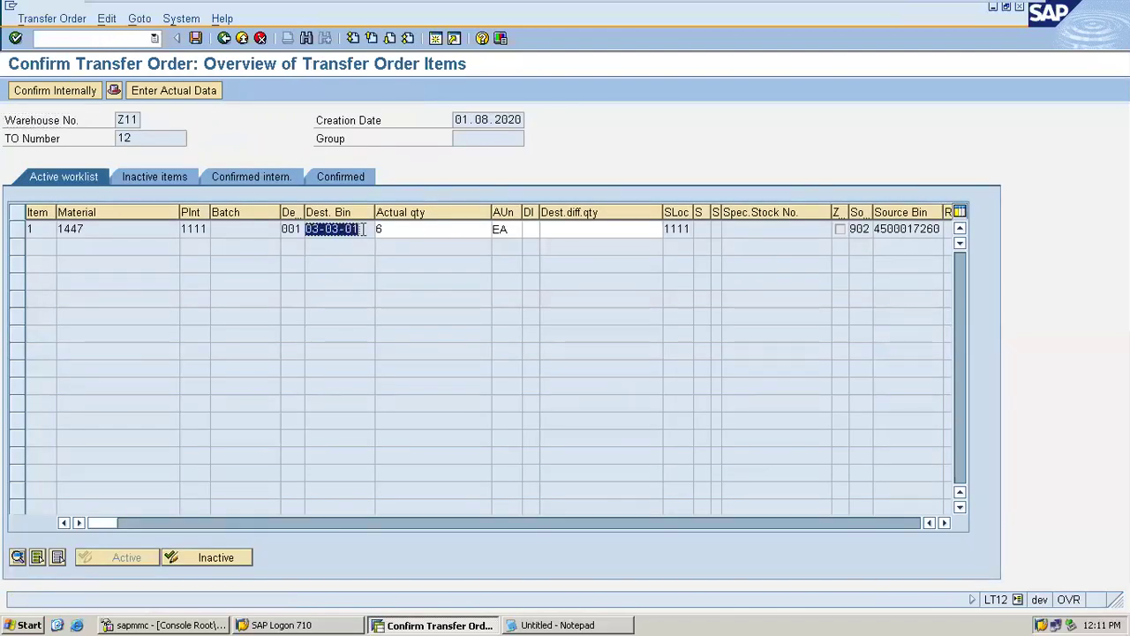
pyautogui.click(541, 625)
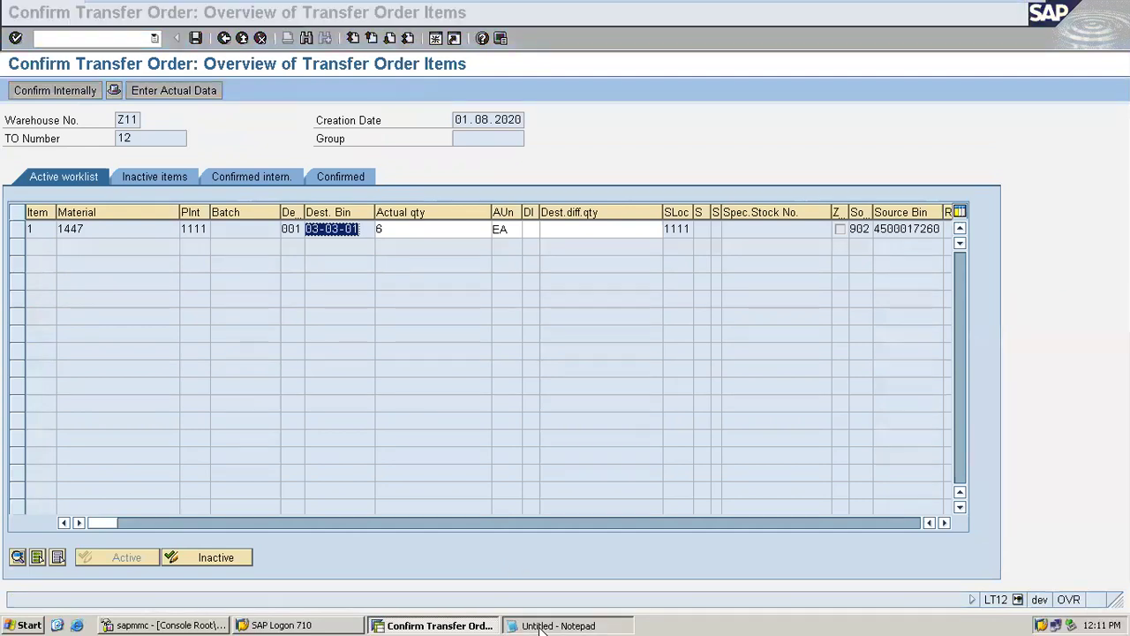
pyautogui.click(479, 525)
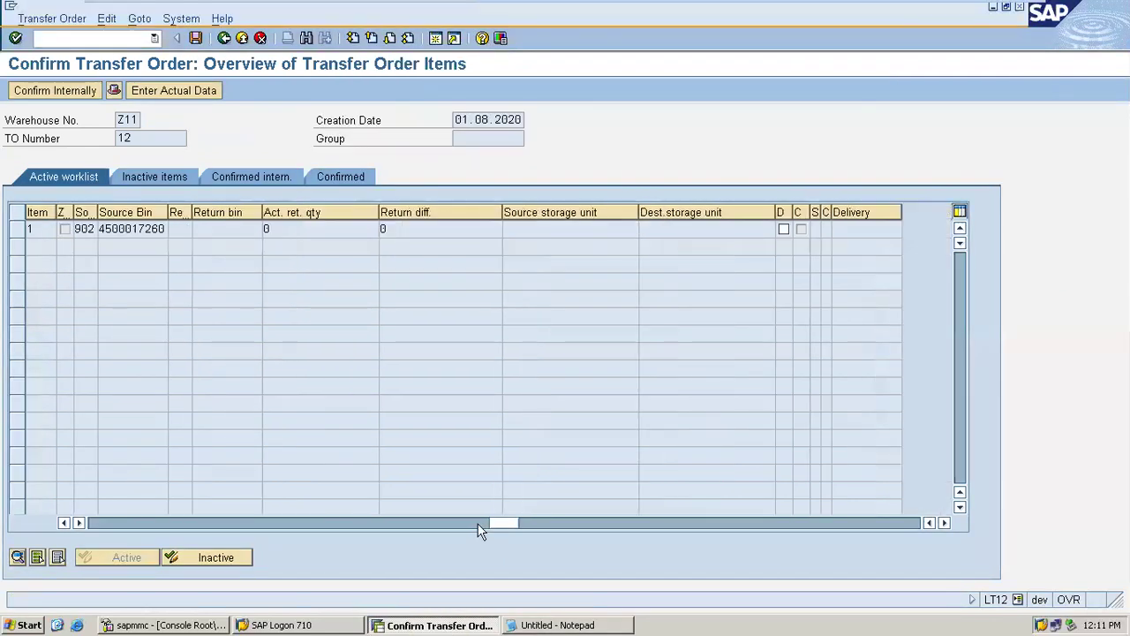
# Save the confirmation of transfer order 12 and leave the transaction
pyautogui.click(126, 522)
pyautogui.hotkey('ctrl', 's')
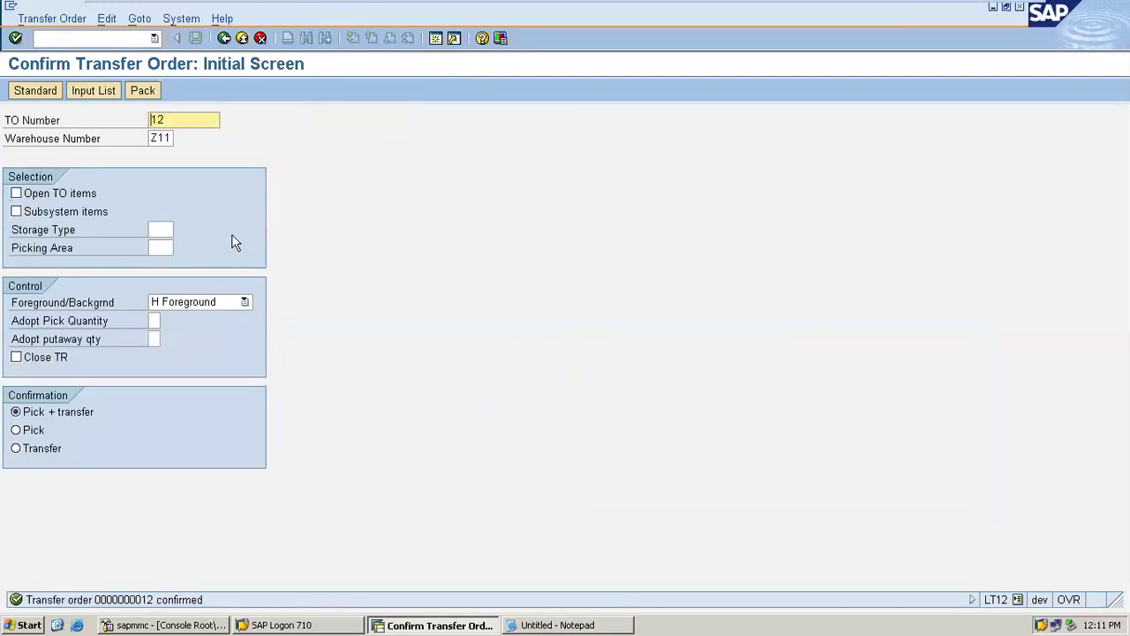
pyautogui.click(225, 38)
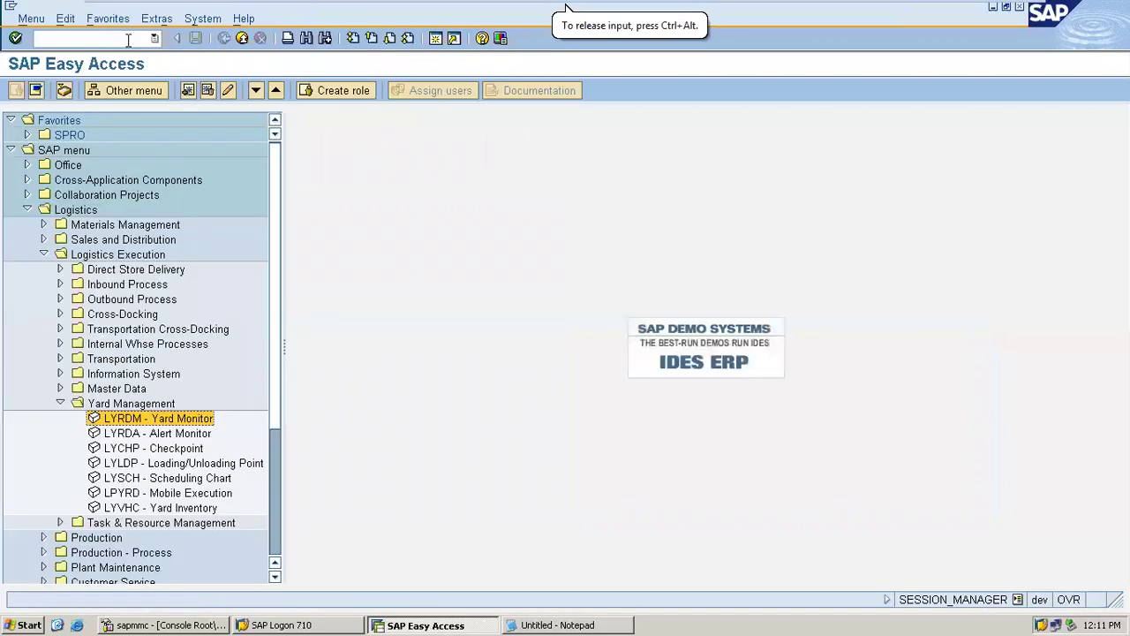
# Run the LX03 bin status report, open storage bin 03-03-01 and display its stock
pyautogui.click(126, 38)
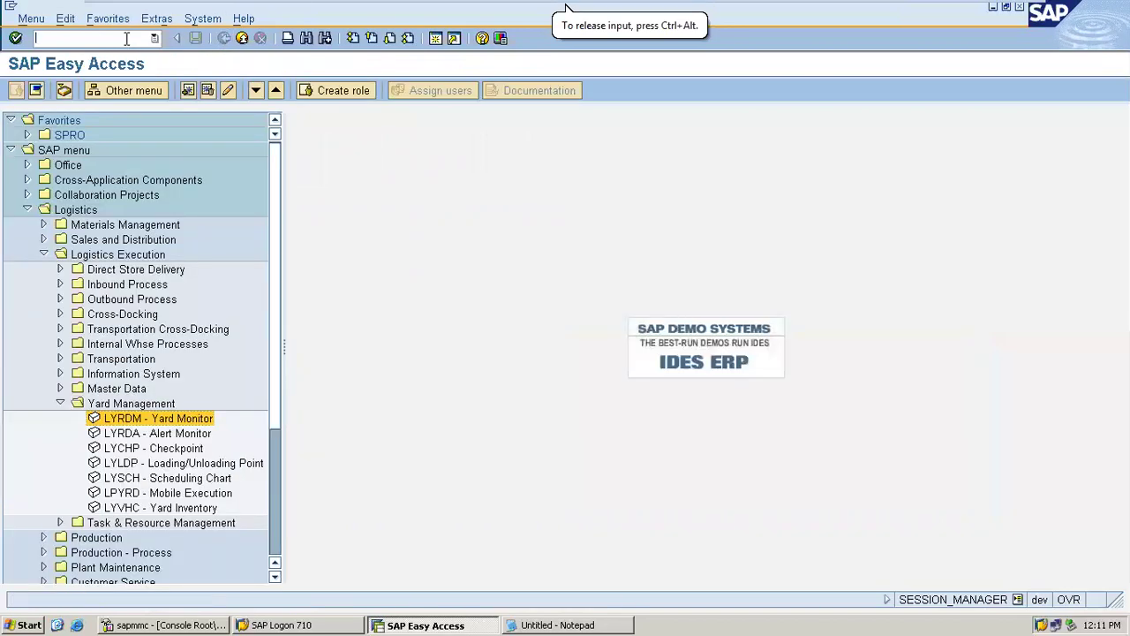
pyautogui.write('LX03')
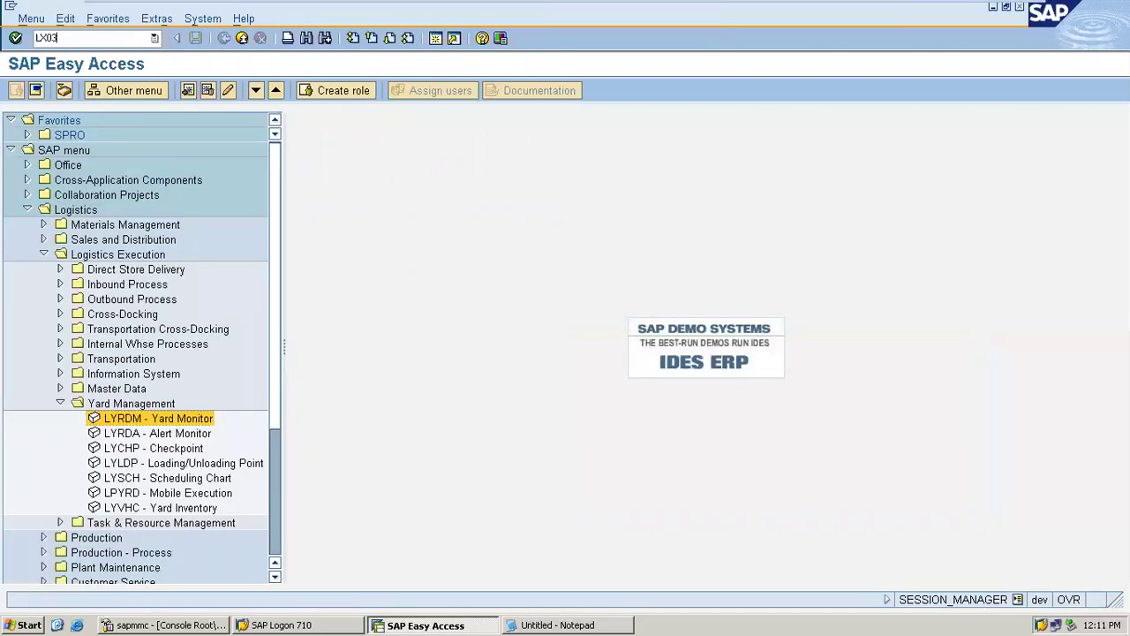
pyautogui.press('Return')
pyautogui.click(16, 90)
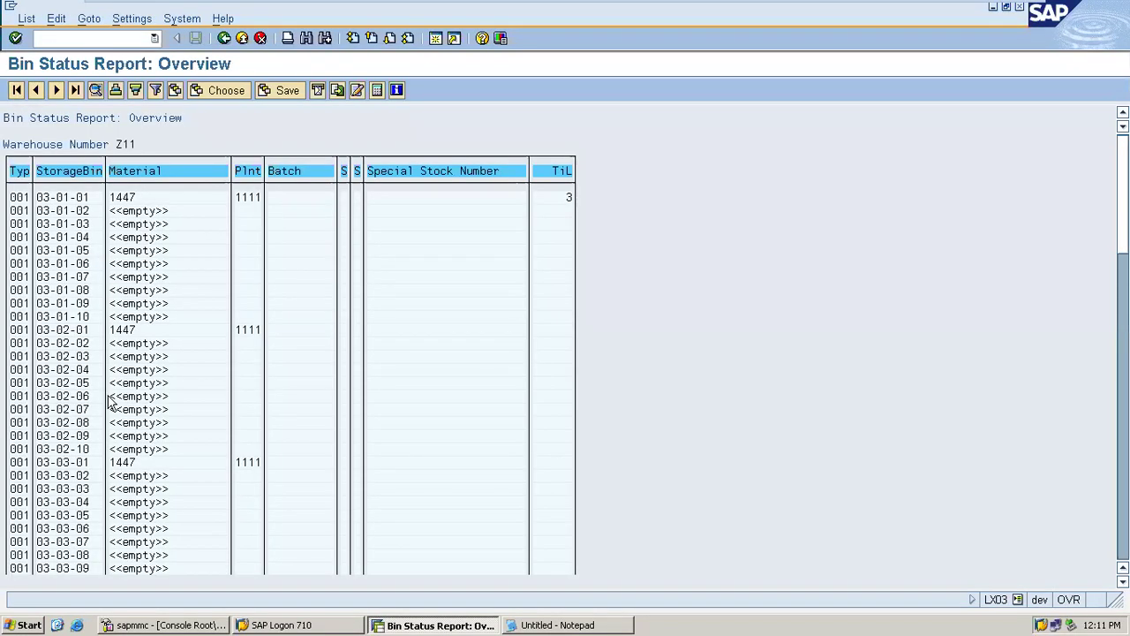
pyautogui.doubleClick(80, 462)
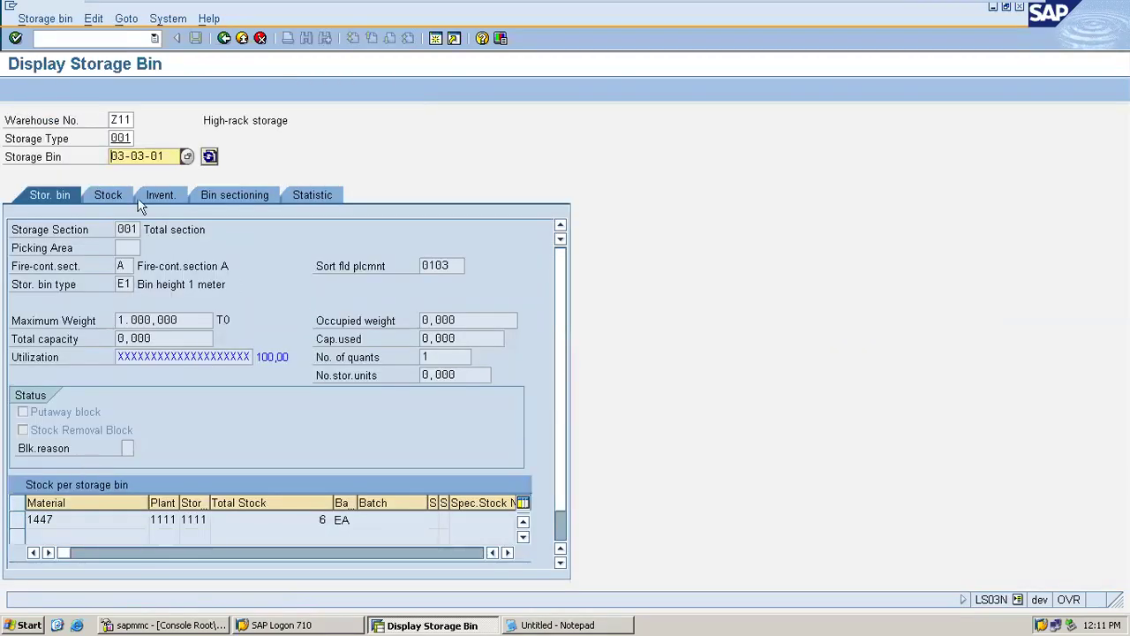
pyautogui.click(108, 195)
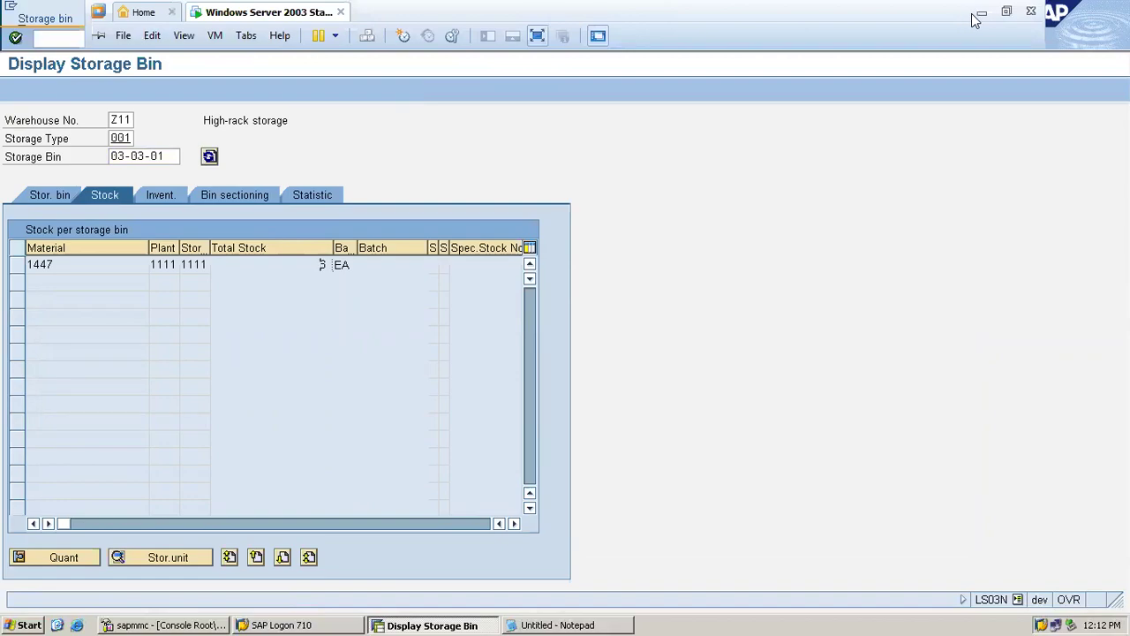
# Switch to the PowerPoint yard diagram and review the path from the yard entrance through staging area STA1 to door DD1
pyautogui.click(980, 15)
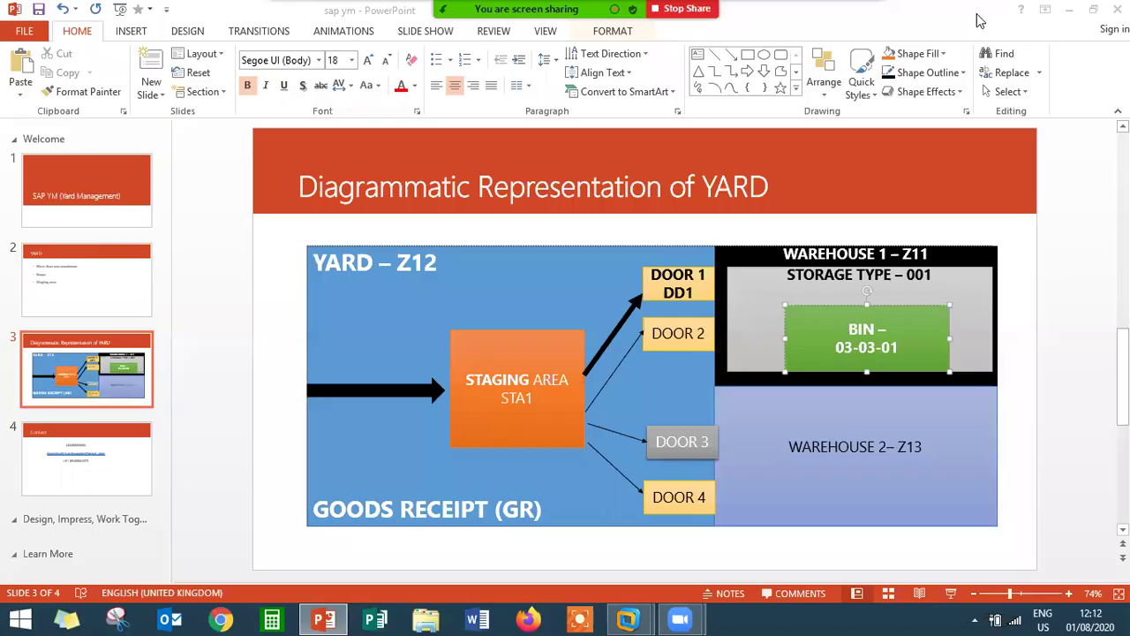
pyautogui.click(355, 399)
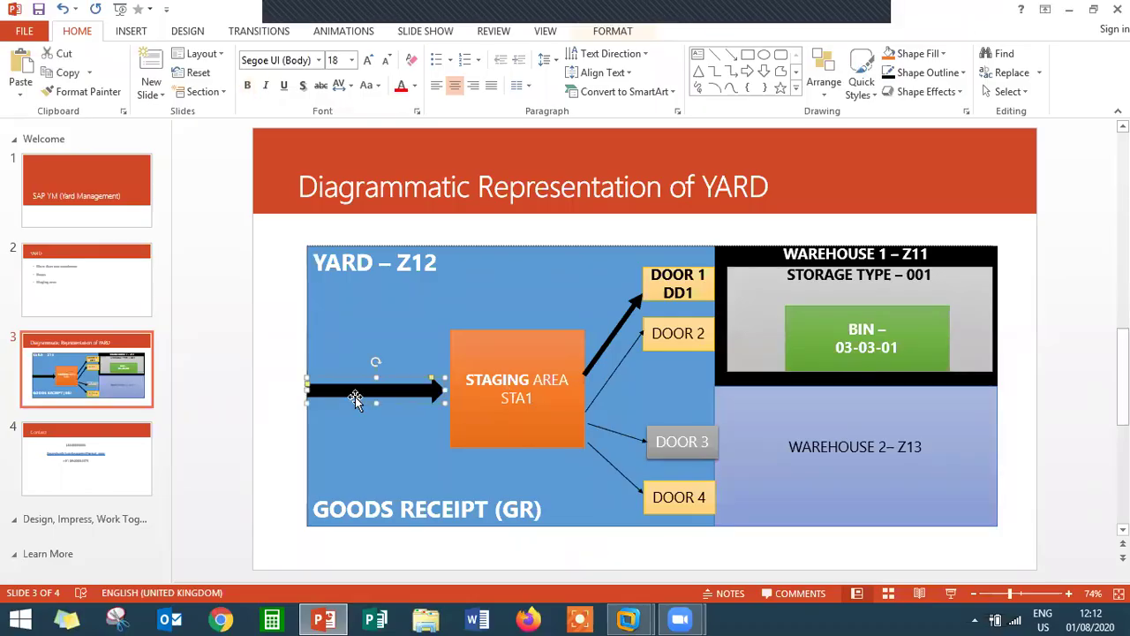
pyautogui.doubleClick(519, 398)
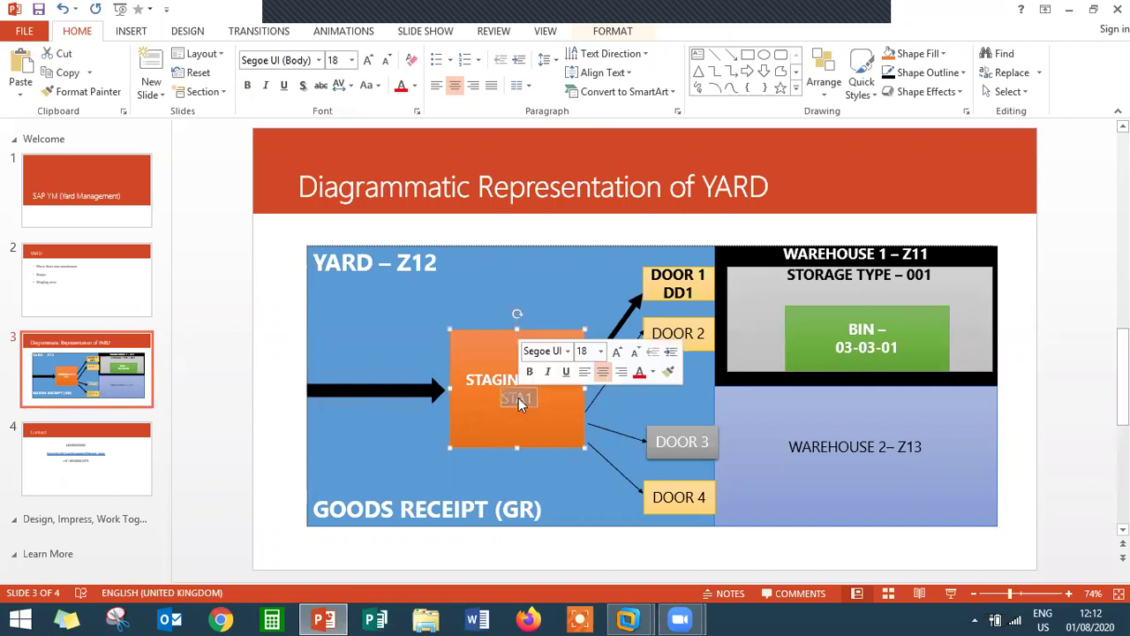
pyautogui.doubleClick(678, 294)
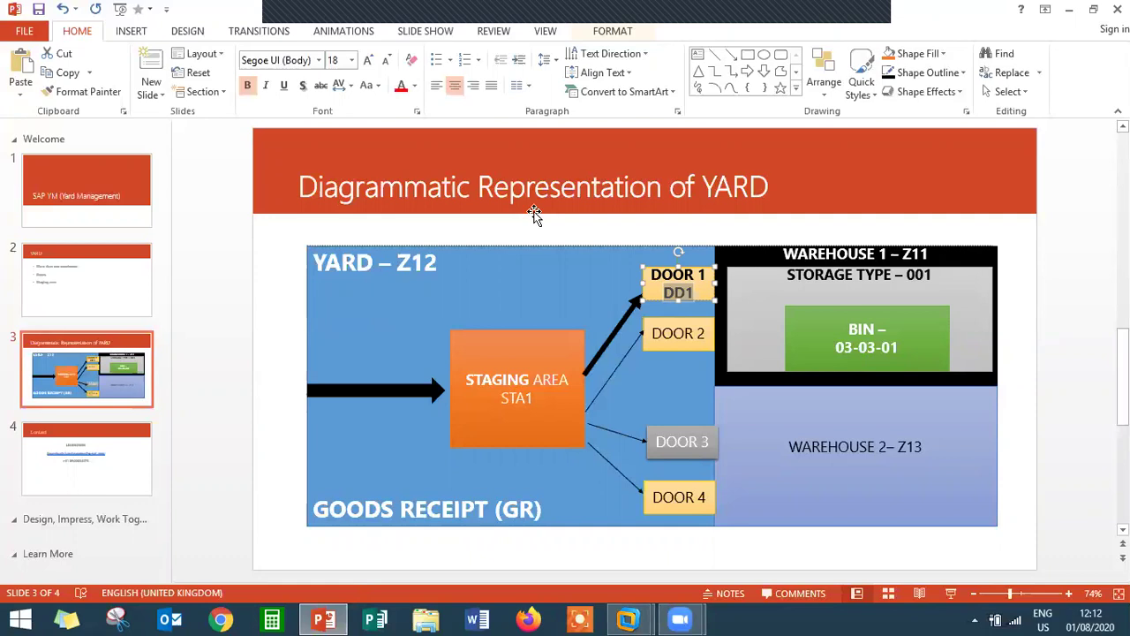
pyautogui.click(520, 265)
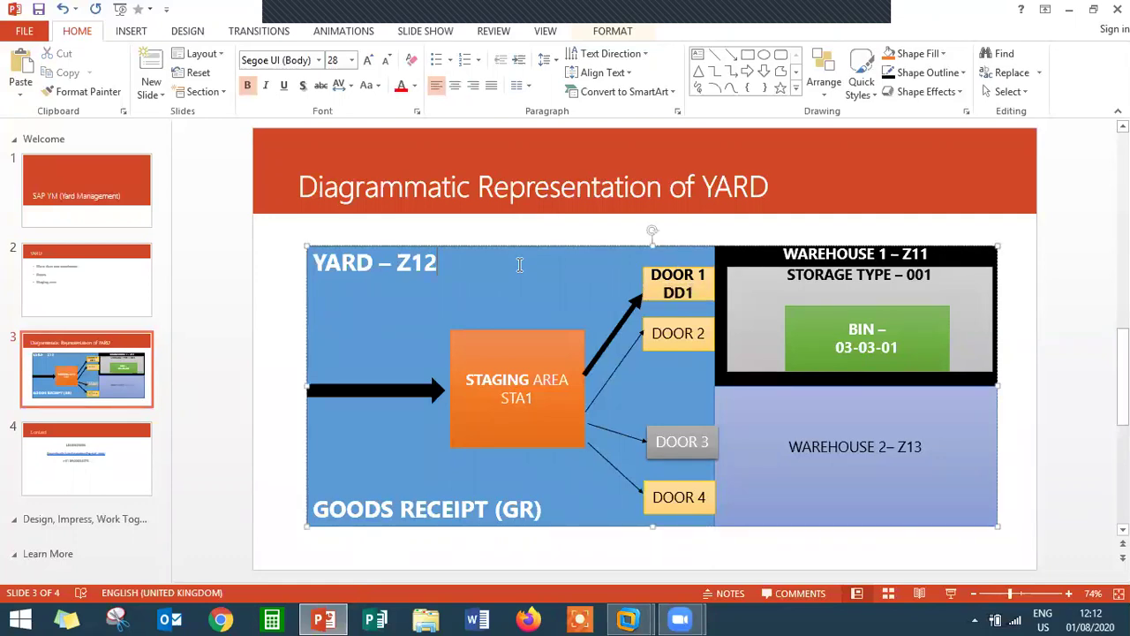